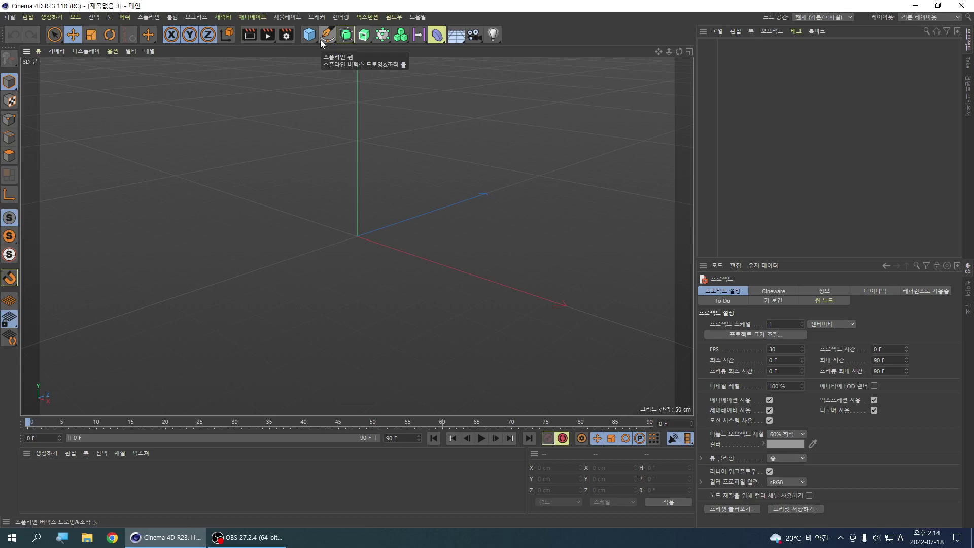
Step: In the top view, draw a four-point stepped spline from the origin through about X 251, Z 101 cm, and give its second point a hard tangent
key("F3")
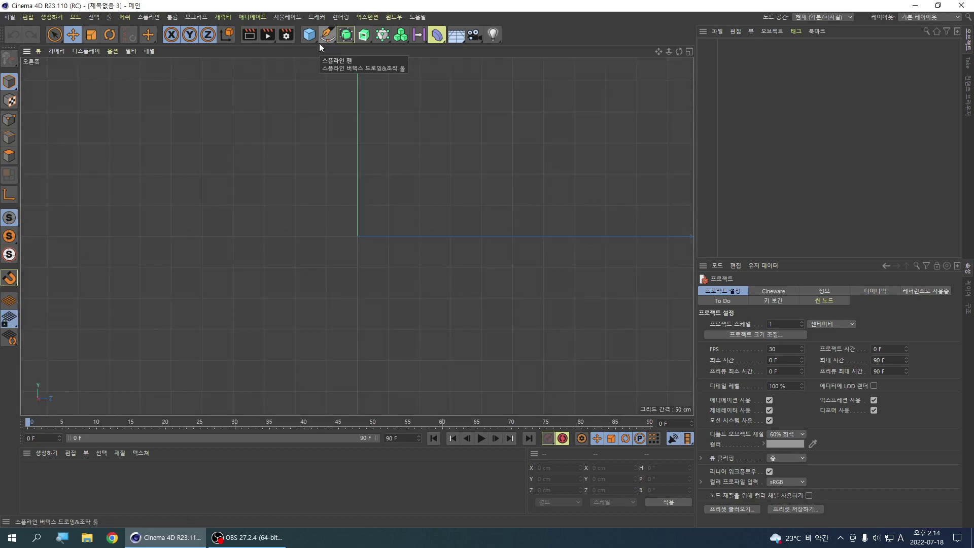
key("F4")
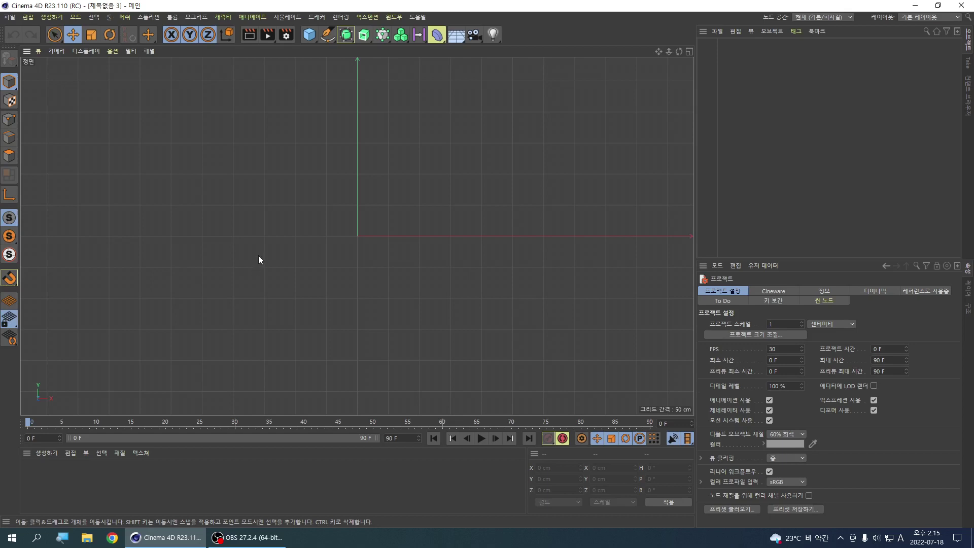
key("F2")
left_click(327, 34)
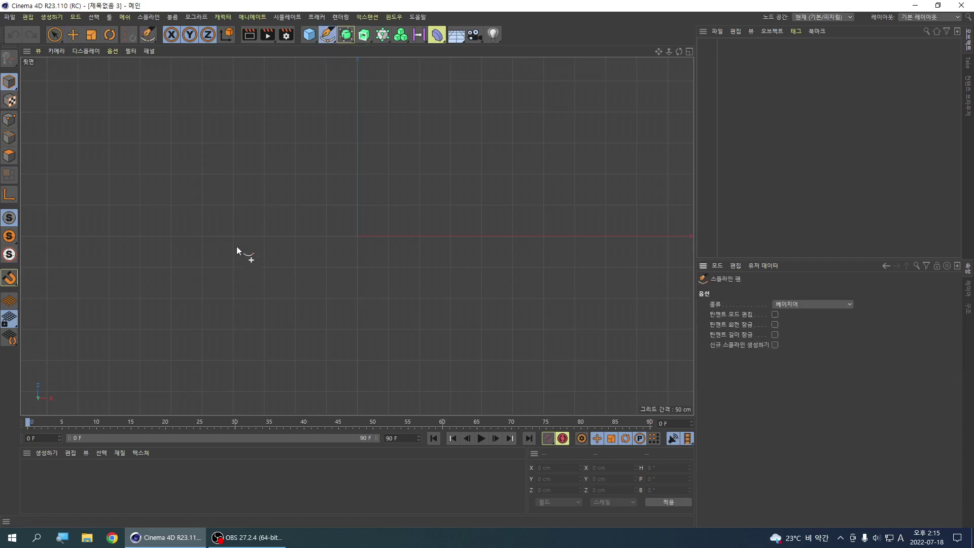
left_click(357, 236)
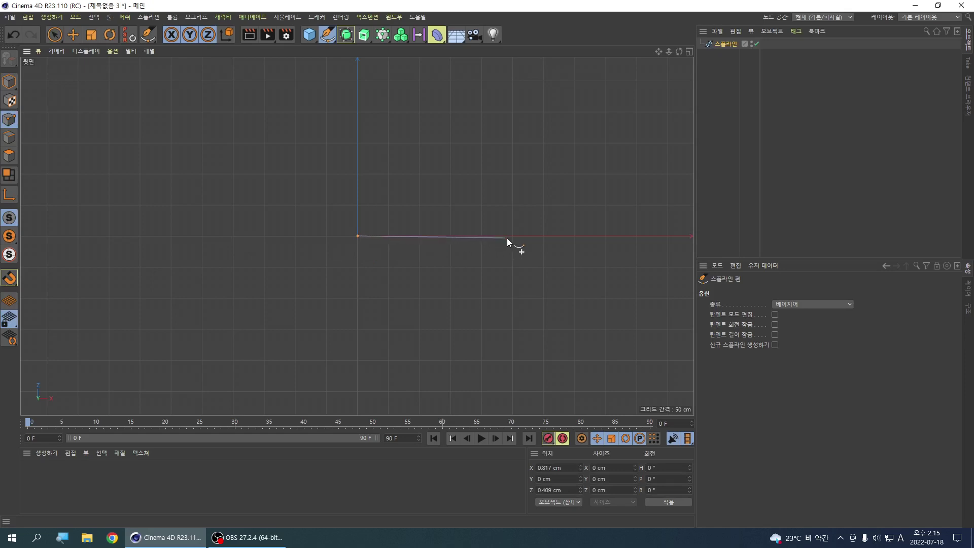
left_click(452, 236)
left_click(451, 236)
left_click(513, 174)
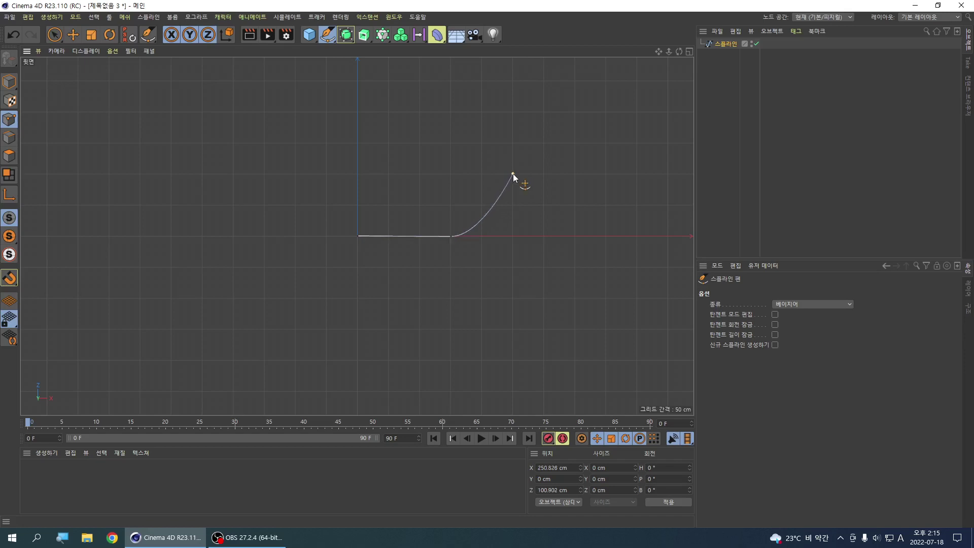
left_click(606, 175)
key("Escape")
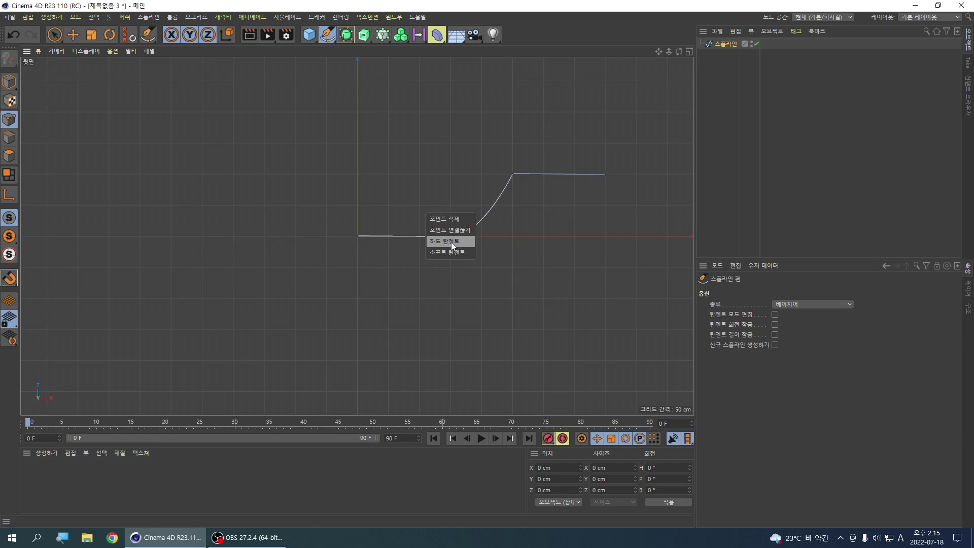
left_click(451, 241)
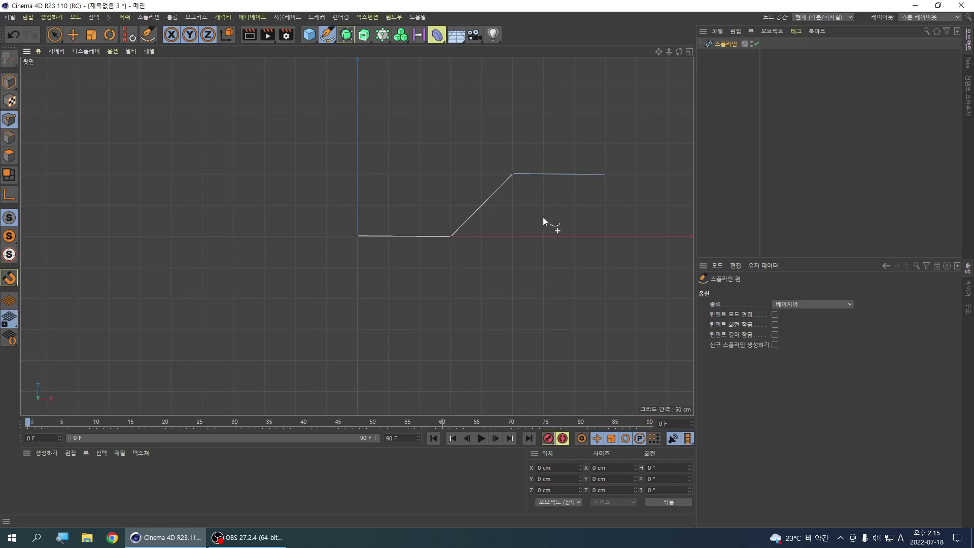
Step: Chamfer the spline's two middle corner points with a radius of about 58.6 cm
middle_click_drag(543, 217, 448, 253, "alt")
scroll(358, 239, "up", 3)
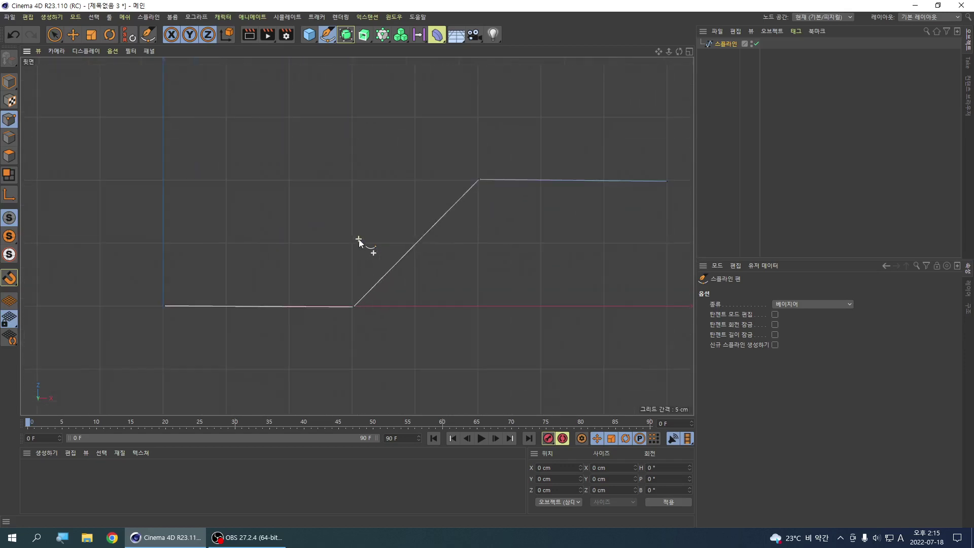
scroll(566, 281, "down", 3)
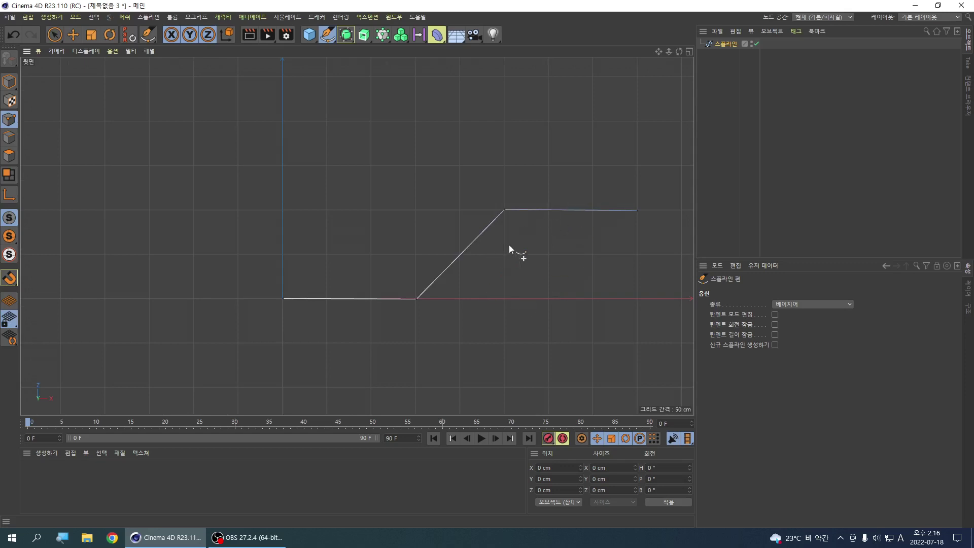
left_click(57, 36)
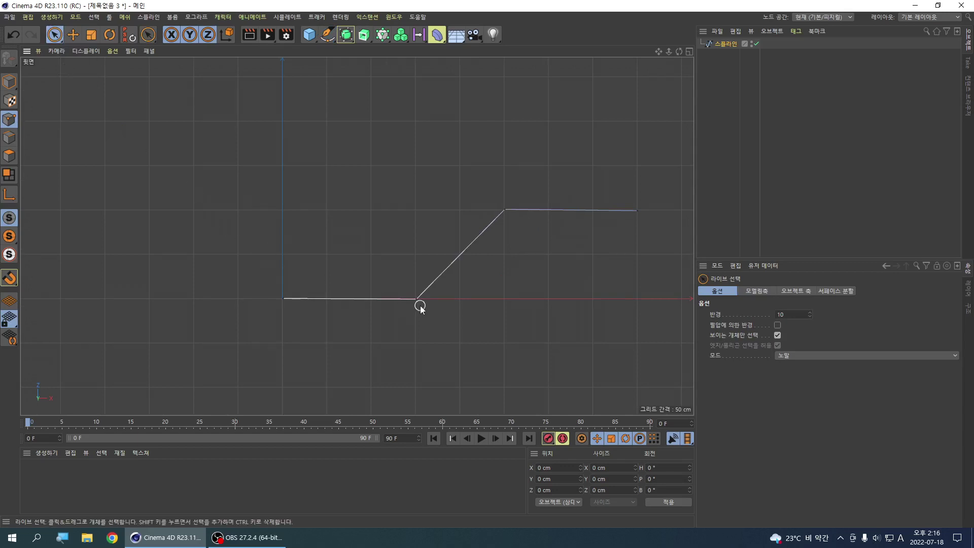
left_click(9, 121)
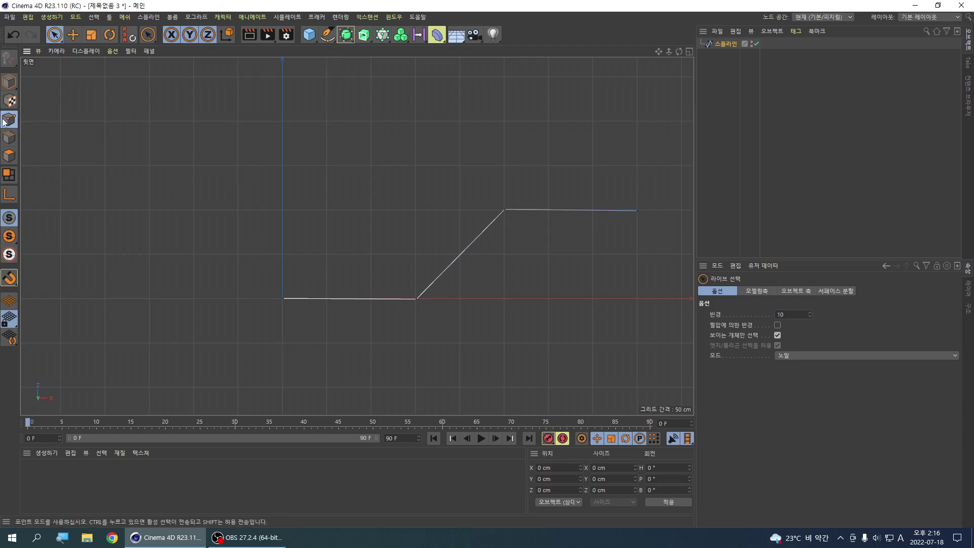
left_click(417, 301)
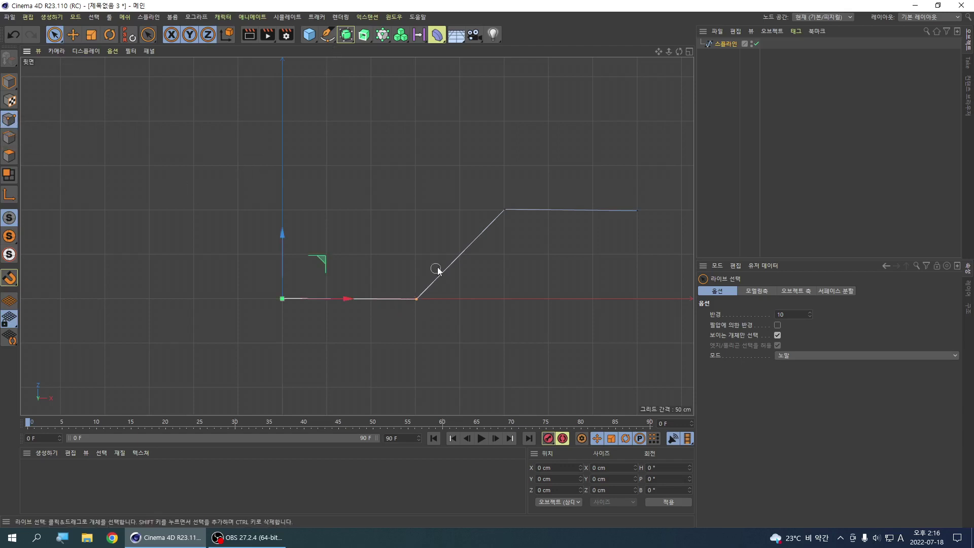
left_click(507, 211, "shift")
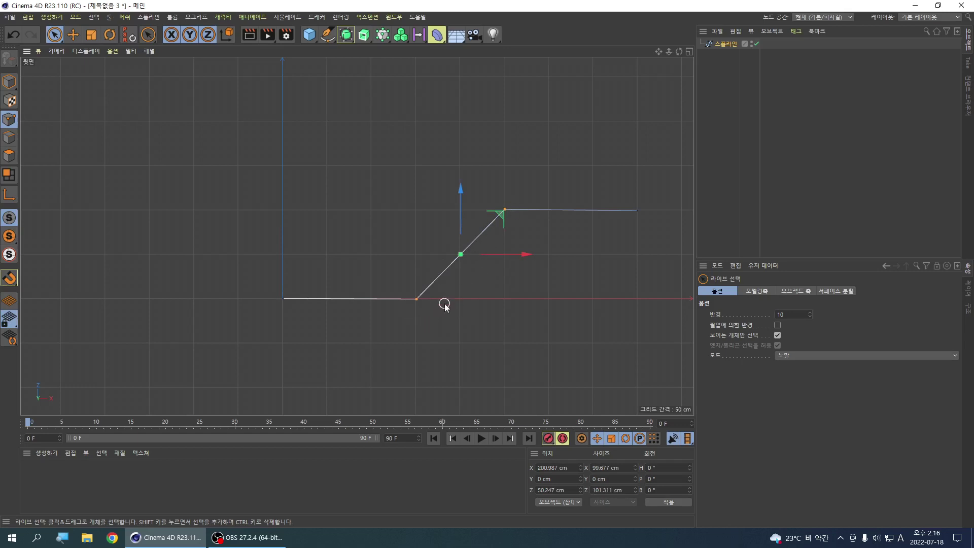
right_click(160, 130)
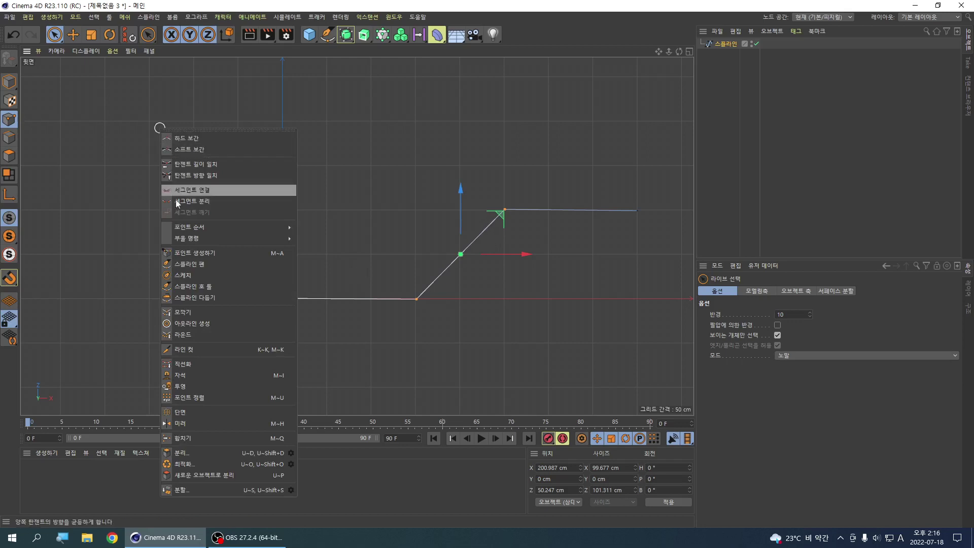
left_click(192, 318)
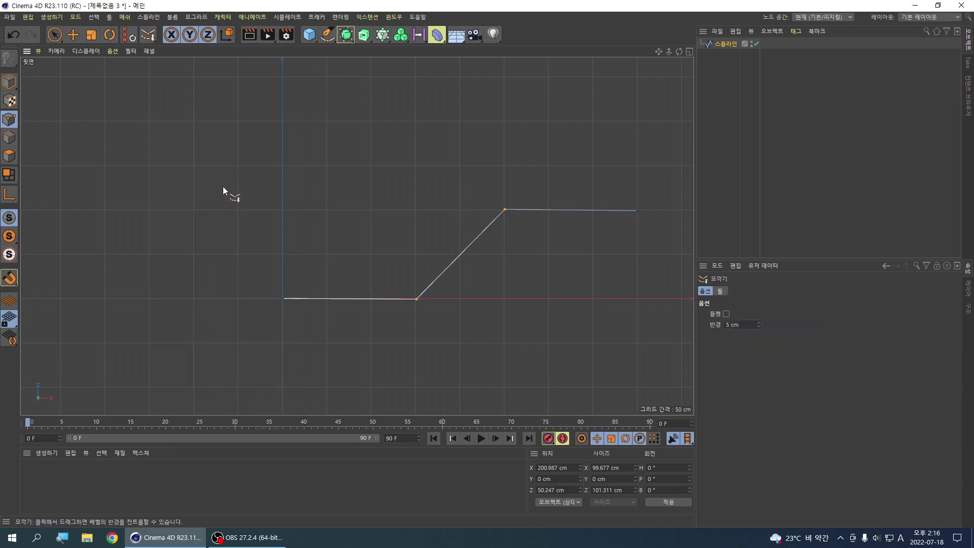
left_click_drag(223, 187, 352, 187)
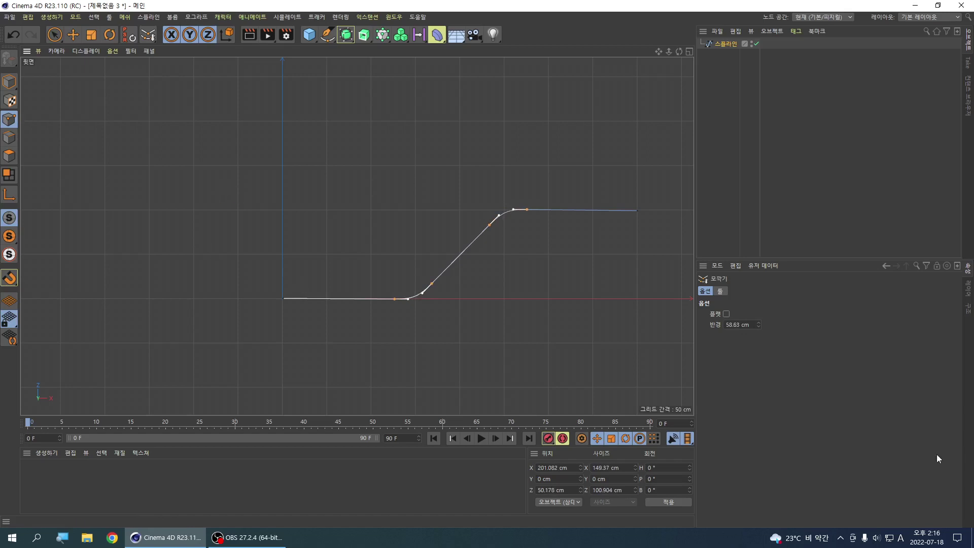
Step: Increase the chamfer radius of the two spline corners to 138.63 cm
left_click_drag(758, 322, 759, 323)
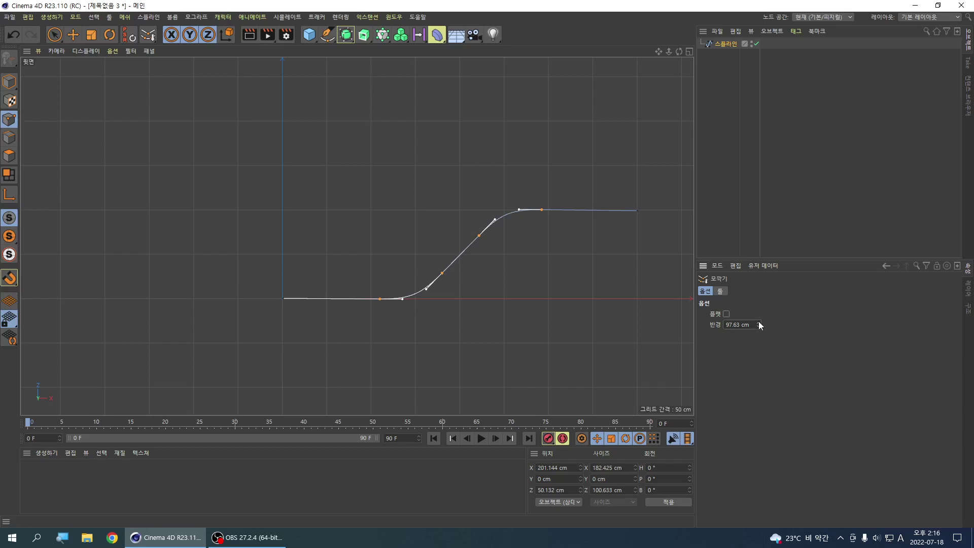
left_click_drag(759, 323, 759, 322)
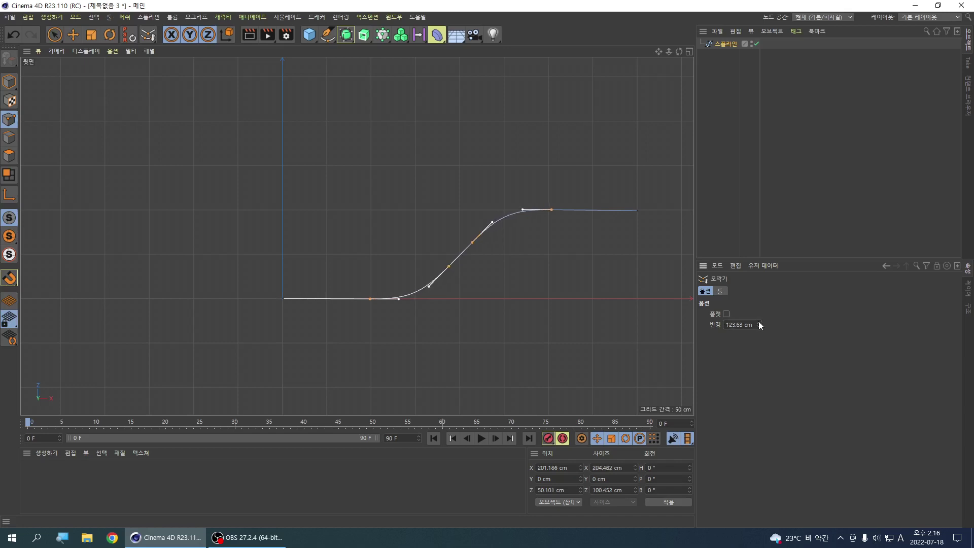
left_click(759, 322)
left_click_drag(758, 323, 758, 322)
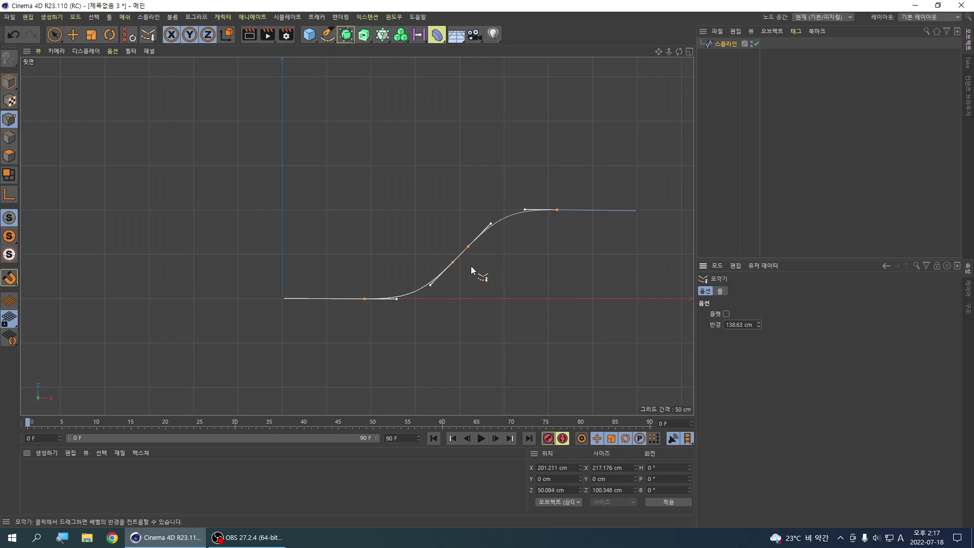
Step: Return to the perspective view and add a circle spline to the scene
key("F1")
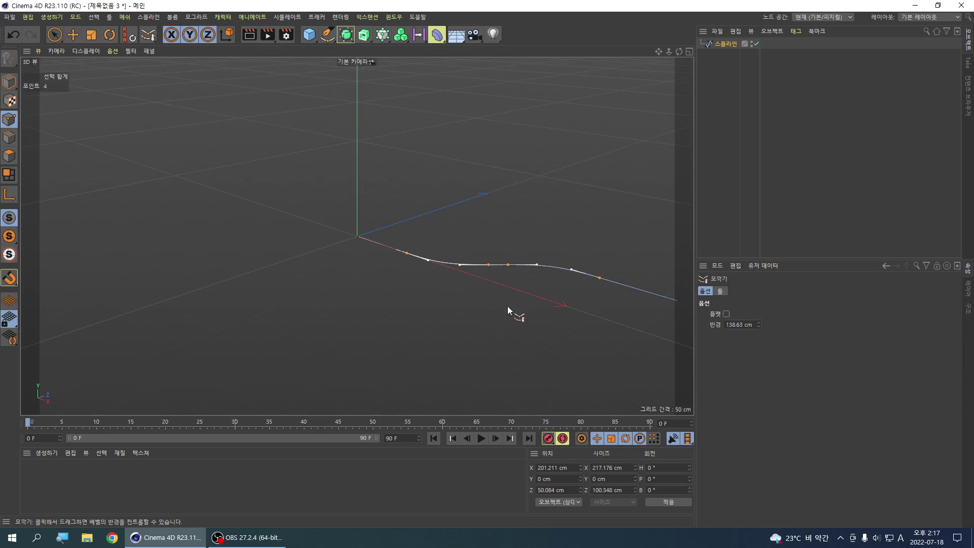
middle_click_drag(513, 308, 277, 263, "alt")
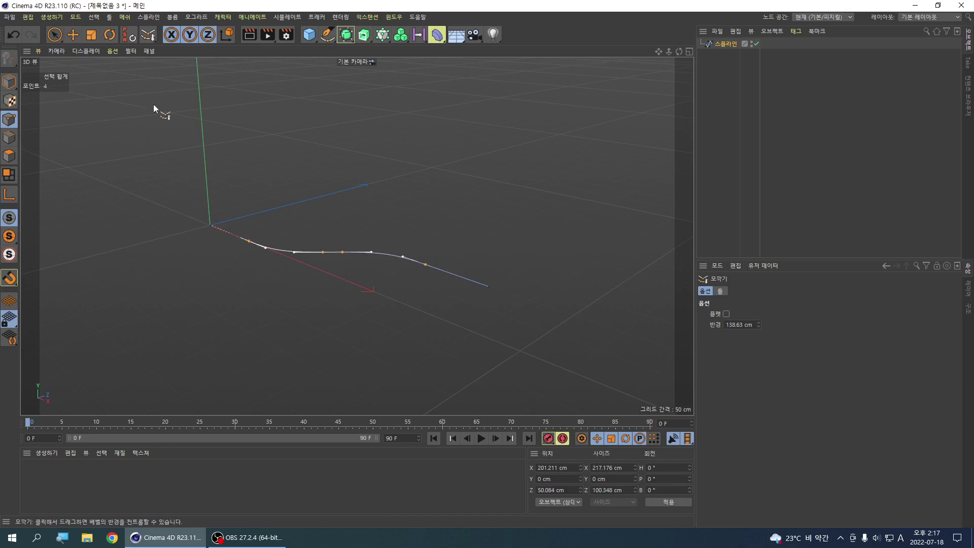
left_click(327, 34)
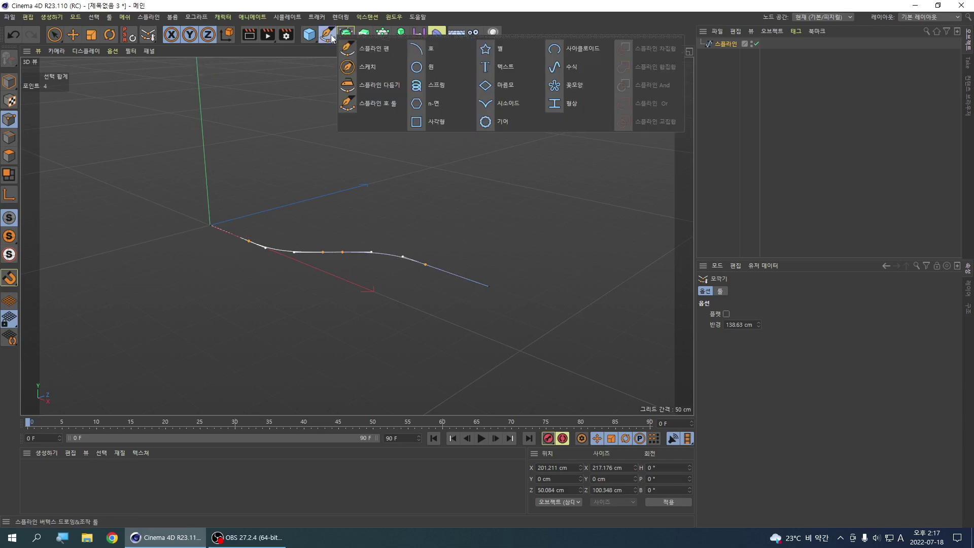
left_click(431, 66)
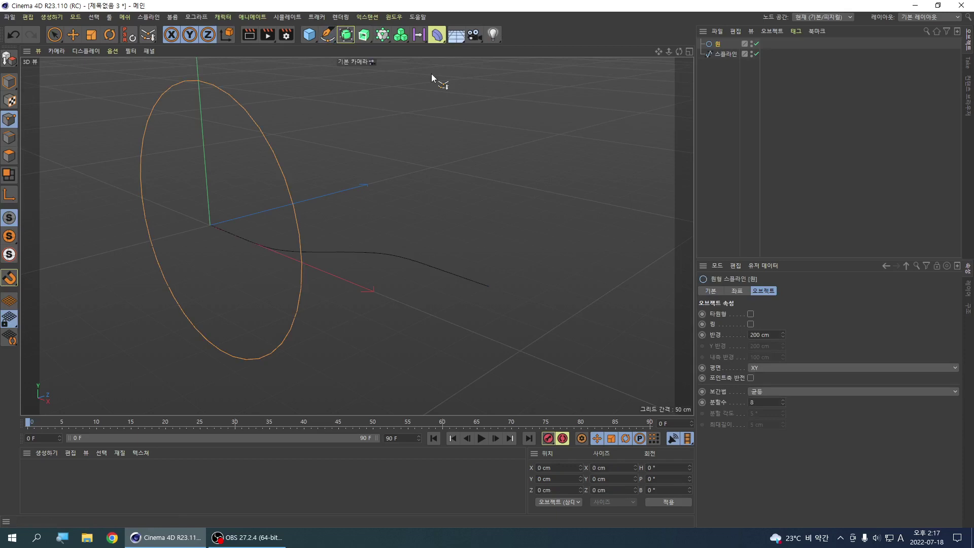
Step: Try radii of 50, 30 and 20 cm on the circle spline
left_click(751, 335)
type("50")
key("Return")
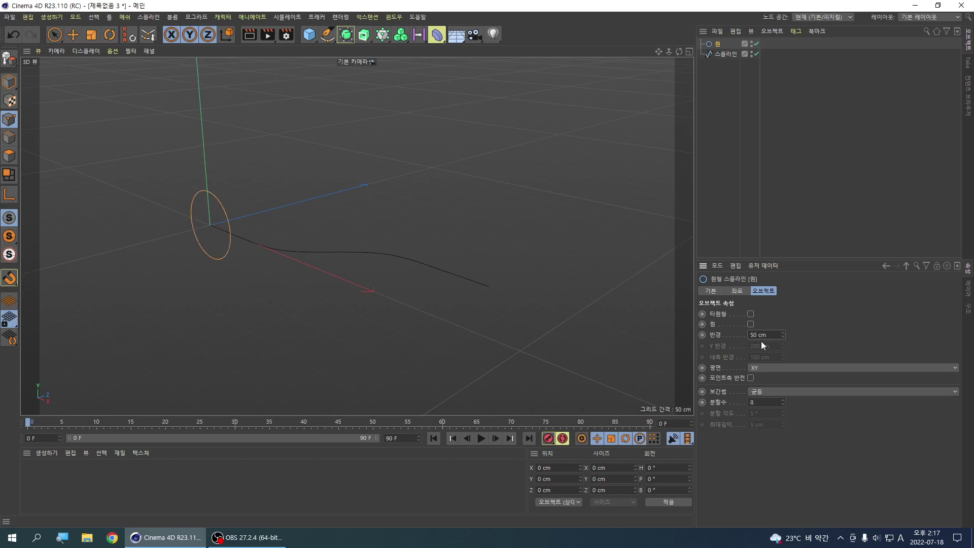
left_click(751, 334)
type("30")
key("Return")
left_click(752, 335)
type("20")
key("Return")
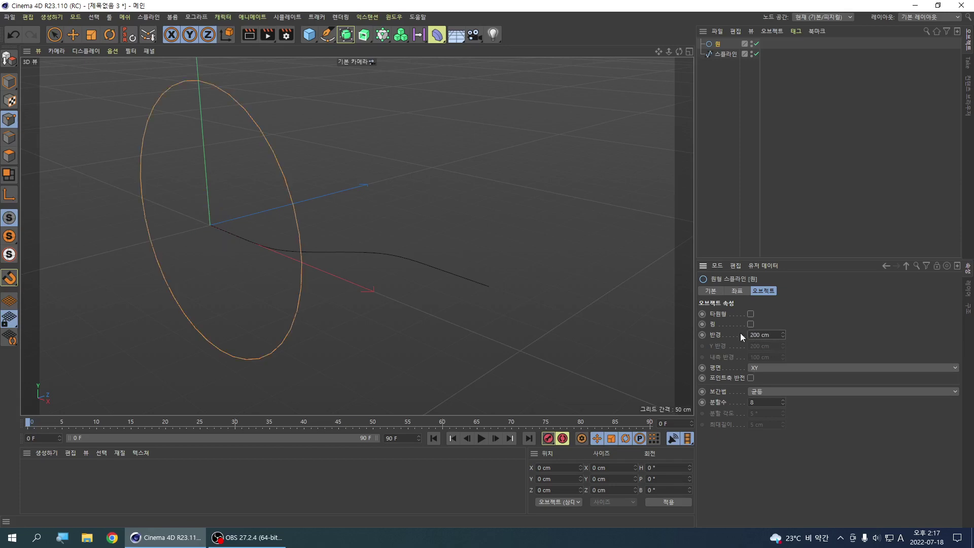
Step: Set the circle spline's radius to 20 cm
left_click_drag(762, 335, 736, 335)
type("20")
key("Return")
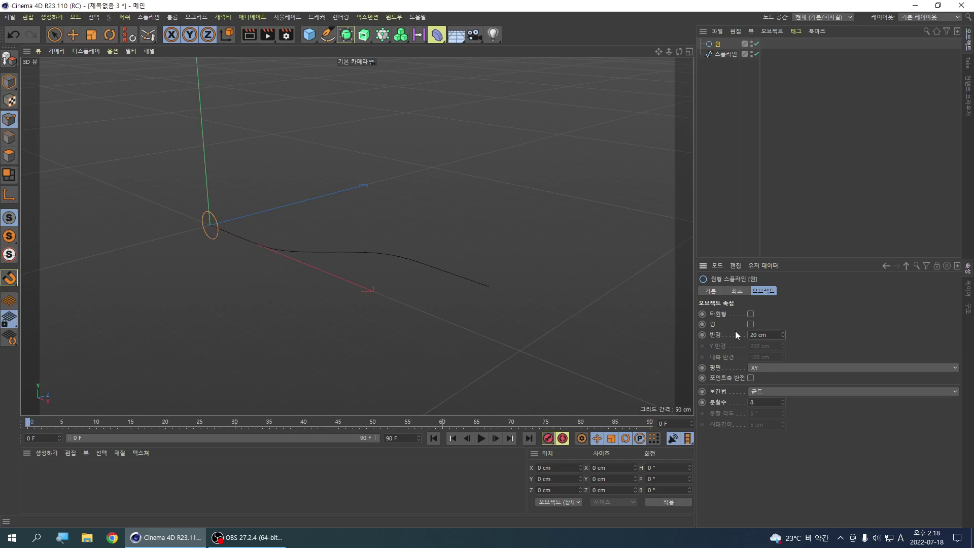
Step: Try the XZ plane and the ZY plane as the circle's orientation
left_click(758, 367)
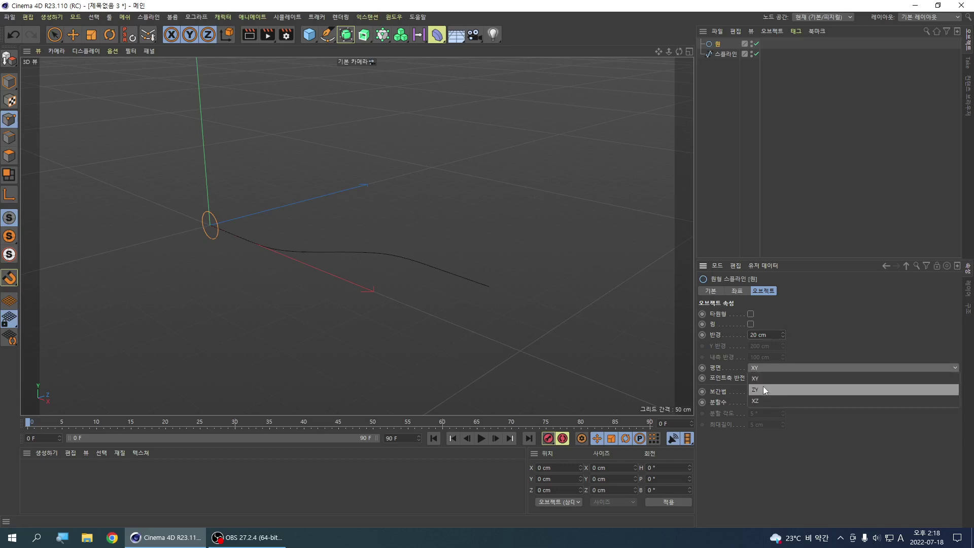
left_click(764, 400)
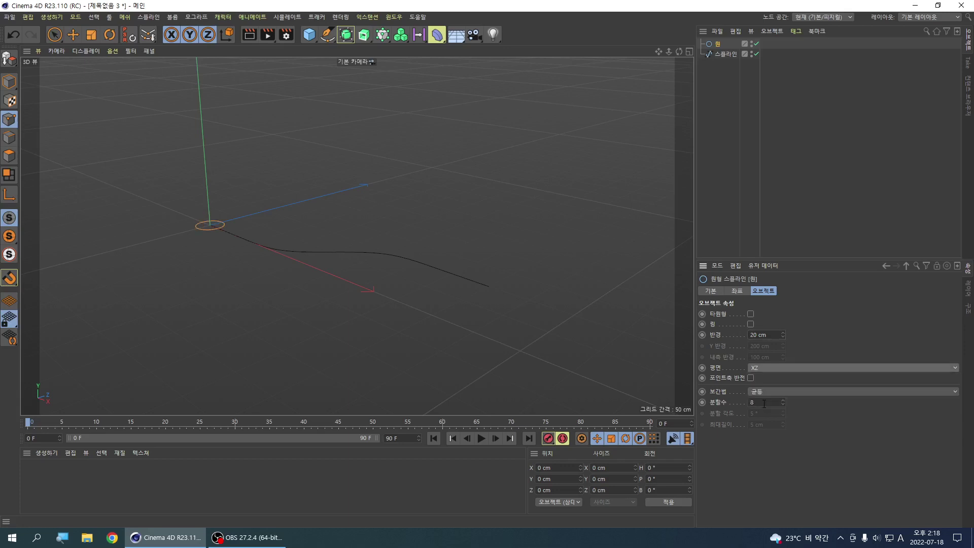
left_click(769, 366)
left_click(766, 388)
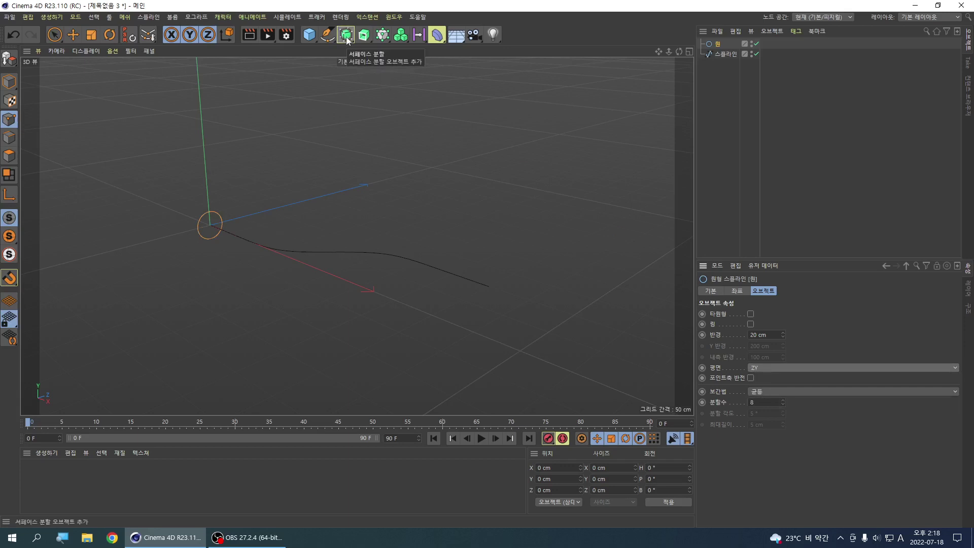
Step: Add a Sweep generator and make the circle and the path spline its children, with the circle first
left_click(366, 41)
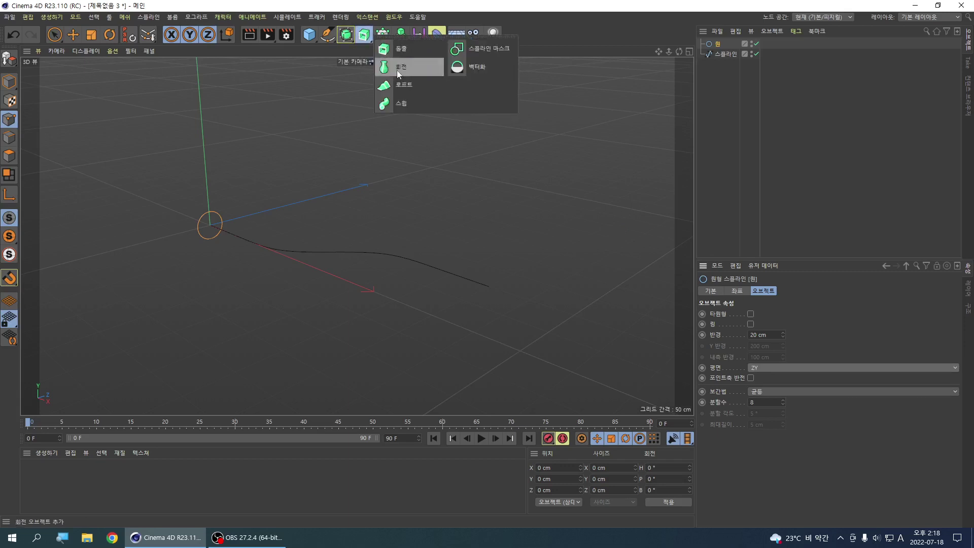
left_click(411, 105)
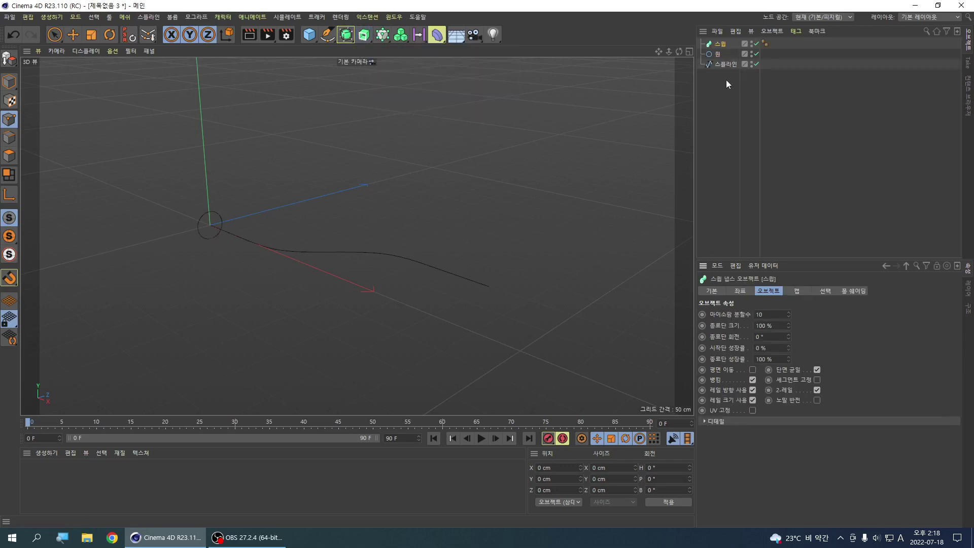
left_click_drag(730, 84, 720, 44)
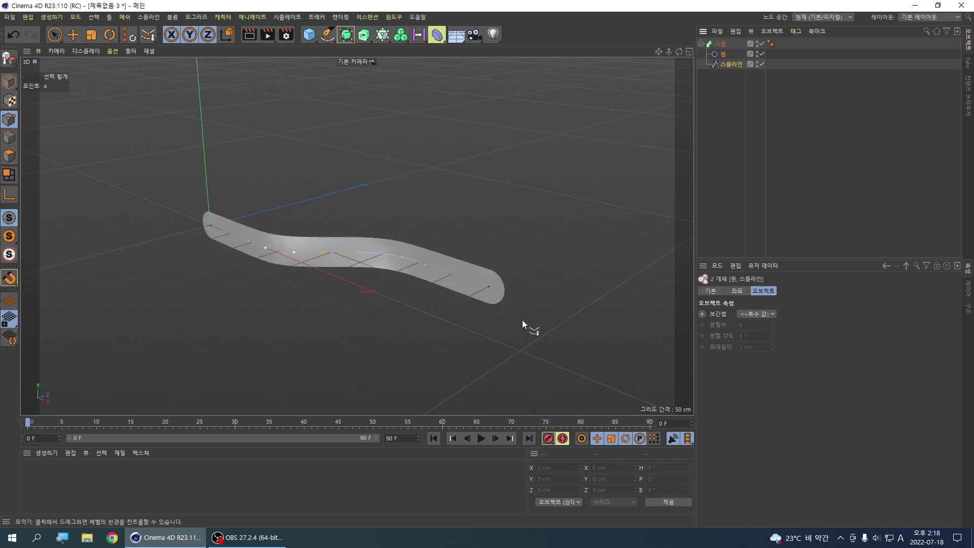
Step: Set the plane of the circle inside the sweep to XY and reopen its plane options
left_click(724, 55)
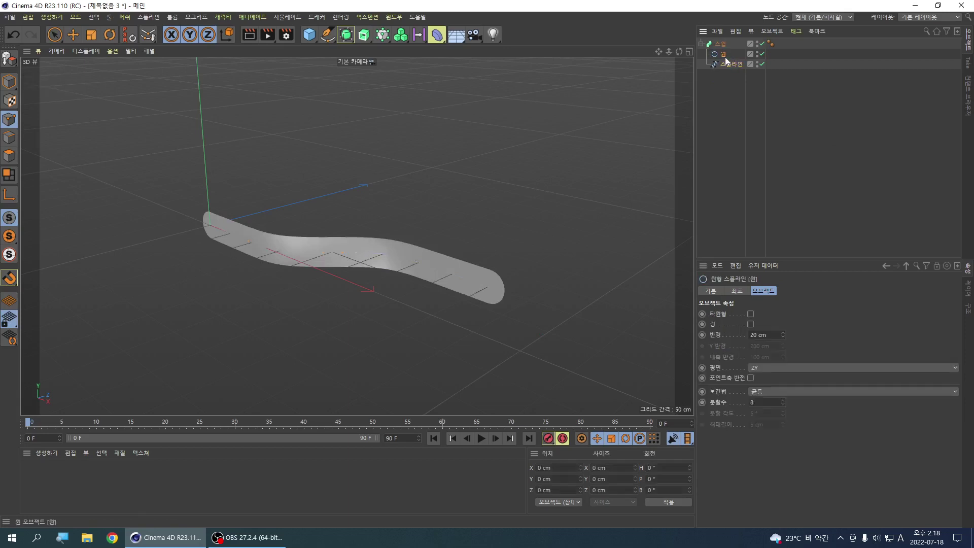
left_click(768, 367)
left_click(766, 376)
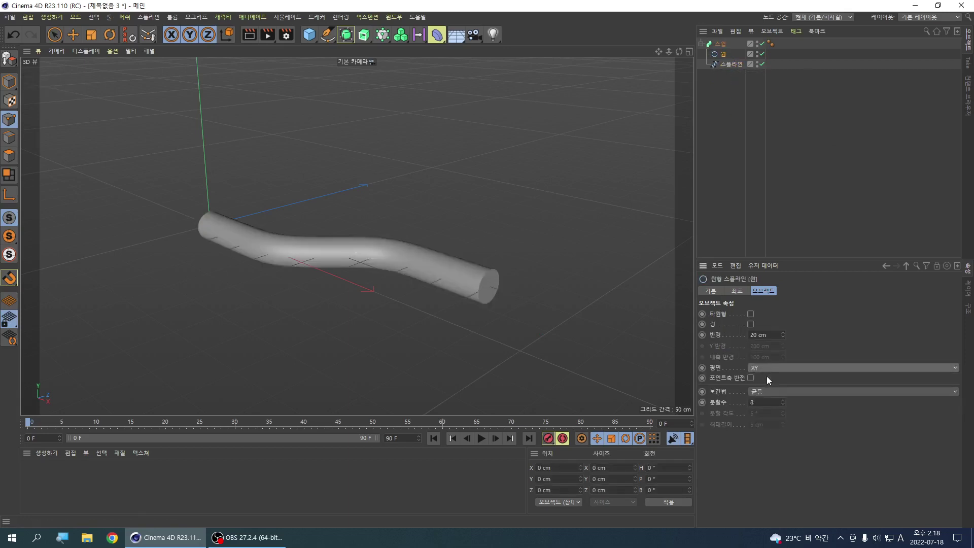
left_click(766, 367)
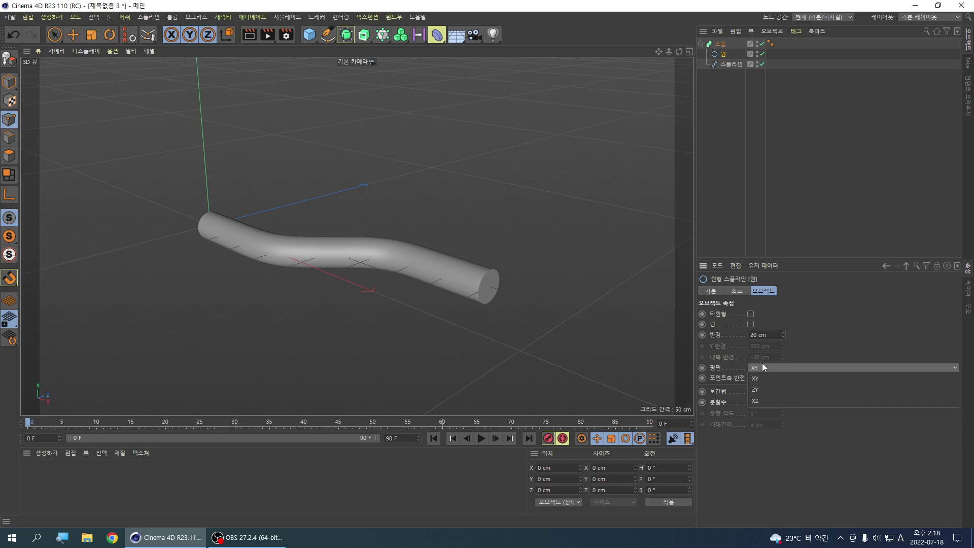
Step: Try the XZ and ZY planes on the circle inside the sweep and return it to XY
left_click(760, 400)
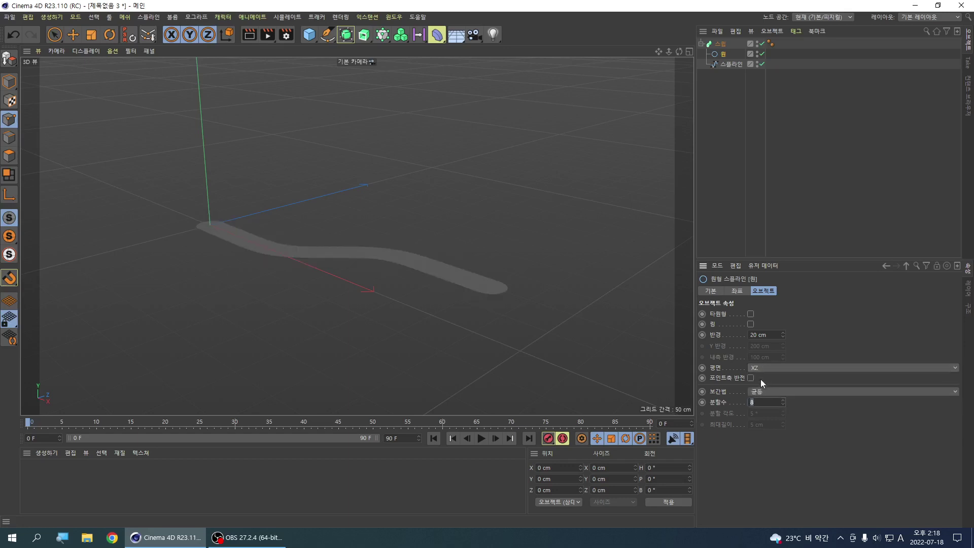
left_click(761, 366)
left_click(762, 394)
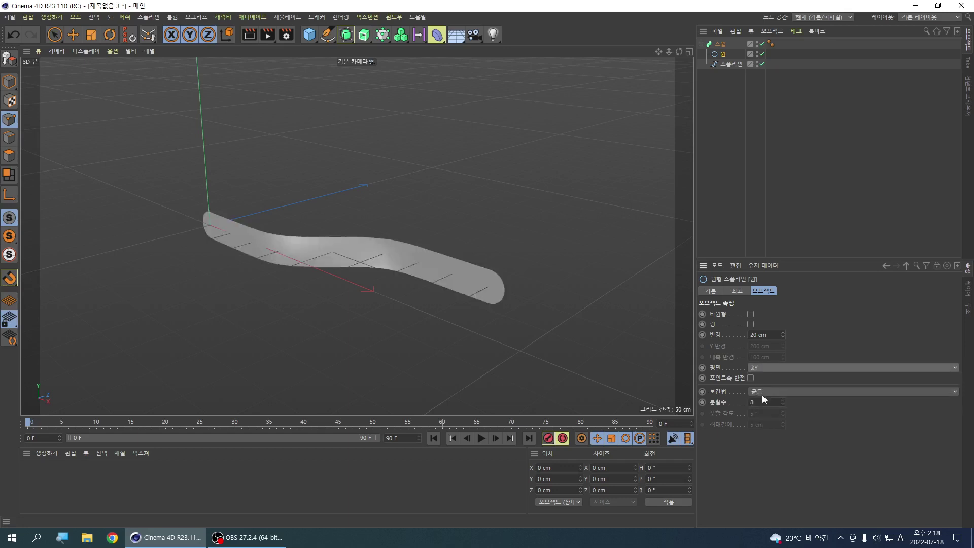
left_click(768, 368)
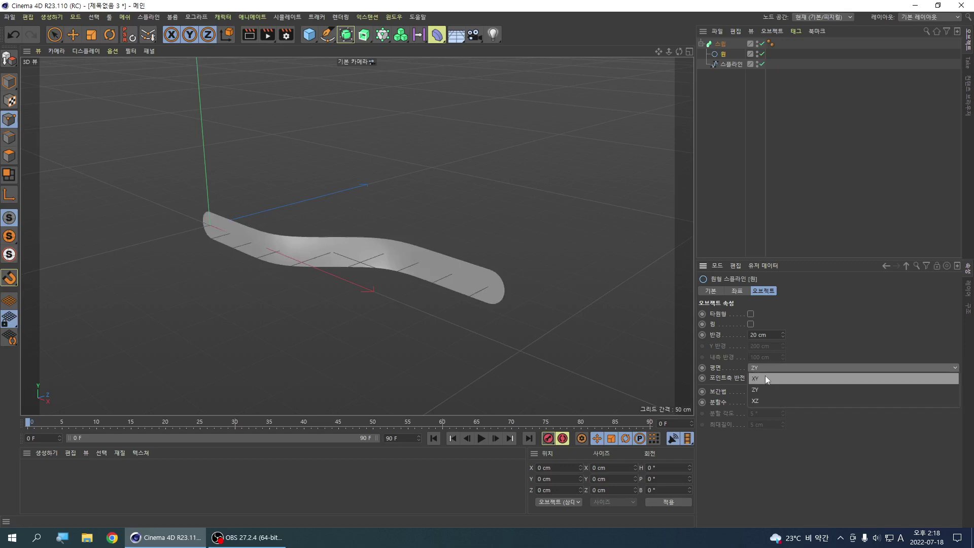
left_click(765, 377)
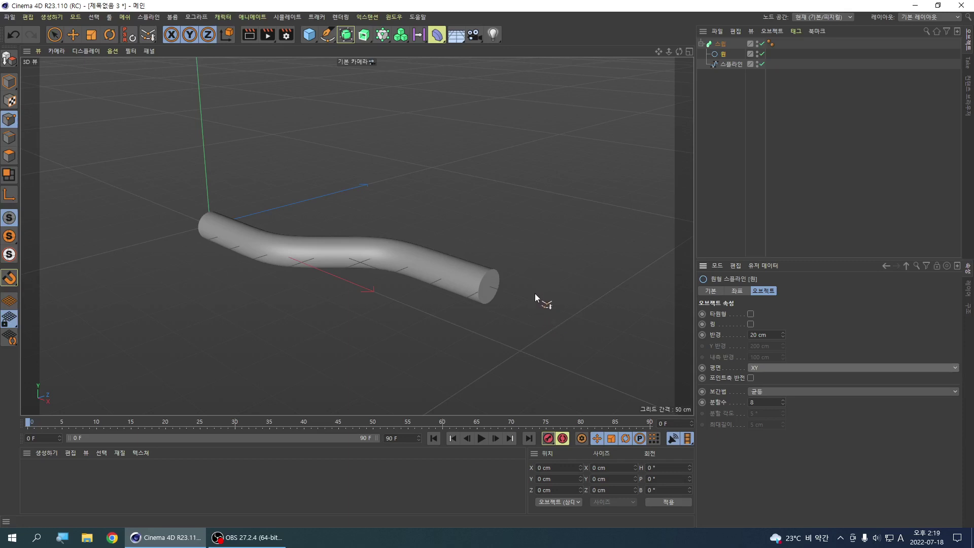
Step: Create a new material and apply it to the swept pipe
mouse_move(535, 294)
left_mouse_down("alt")
mouse_move(506, 269)
mouse_move(458, 256)
mouse_move(476, 307)
mouse_move(586, 350)
mouse_move(629, 302)
mouse_move(629, 289)
mouse_move(579, 313)
mouse_move(504, 301)
left_mouse_up("alt")
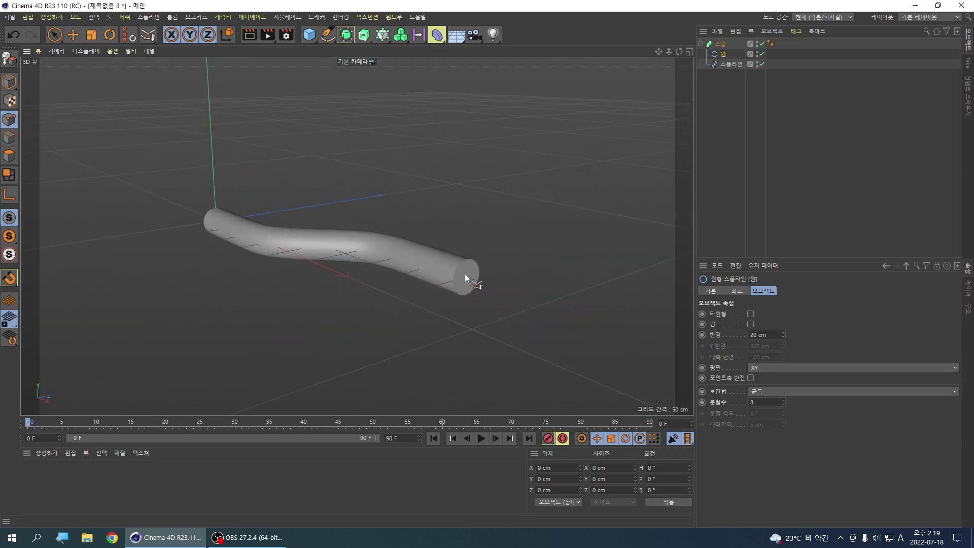
left_click_drag(332, 301, 504, 303, "alt")
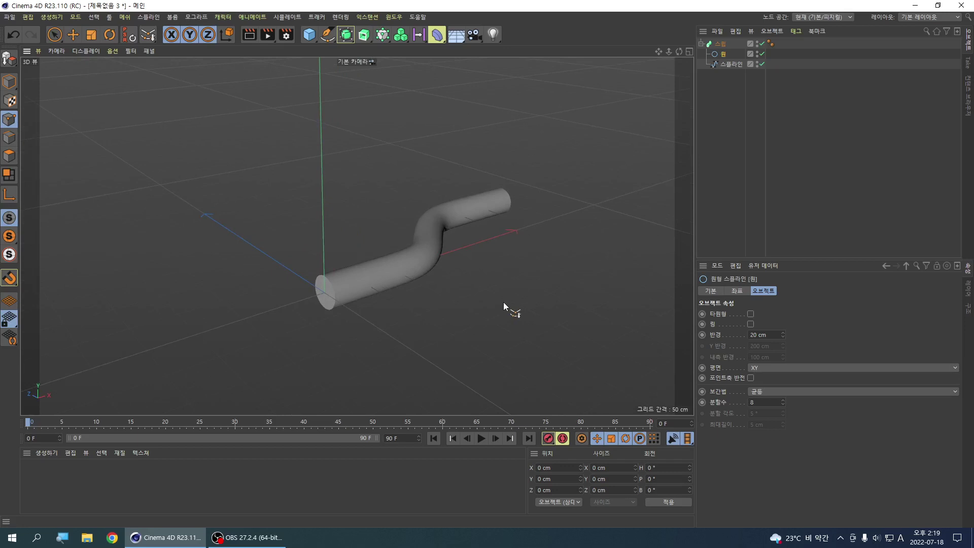
double_click(50, 485)
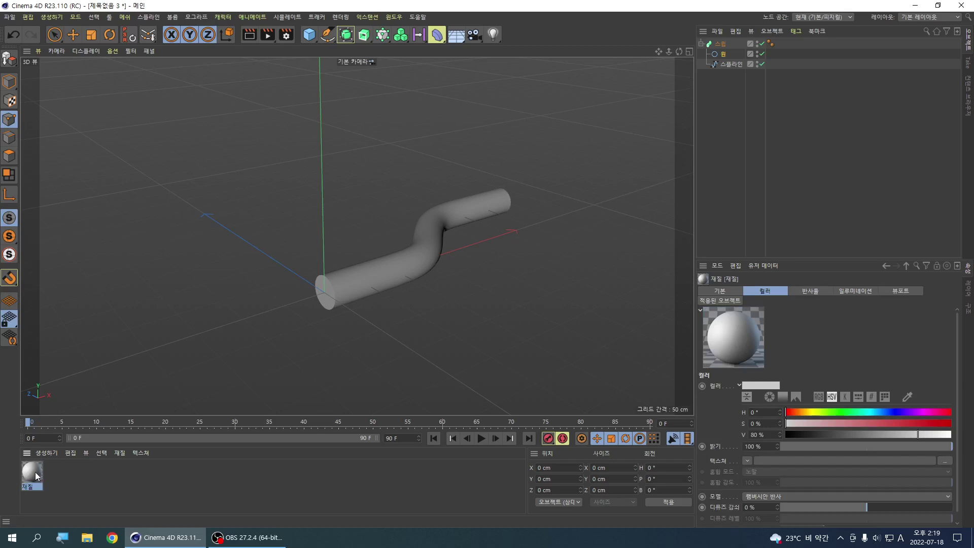
left_click_drag(35, 472, 378, 276)
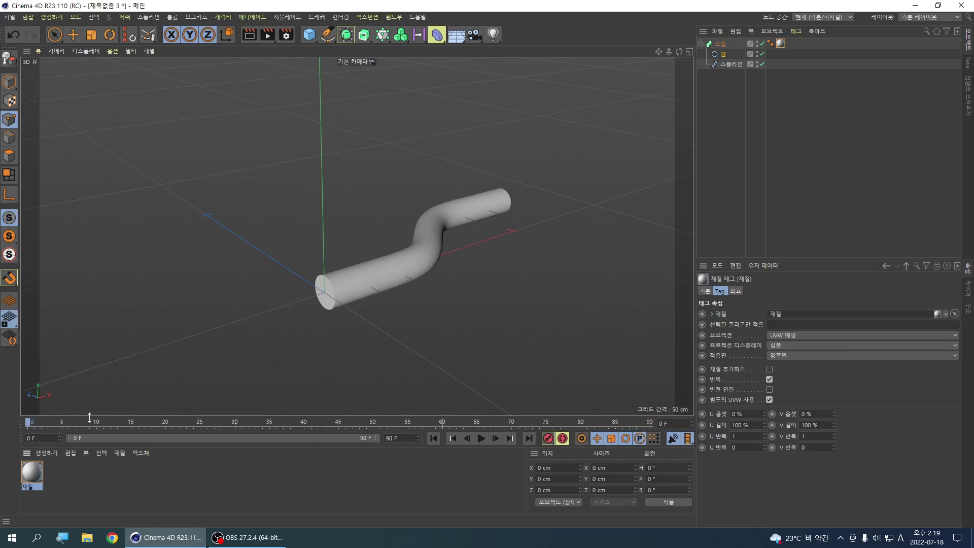
Step: Add a Reflection (Legacy) layer to the pipe material's reflectance and set the layer's roughness to 20%
double_click(33, 476)
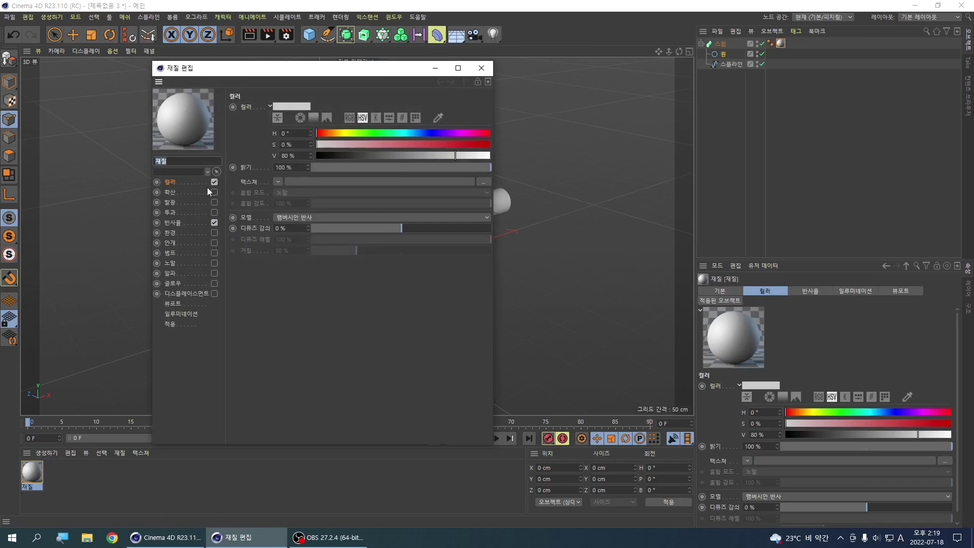
left_click(172, 222)
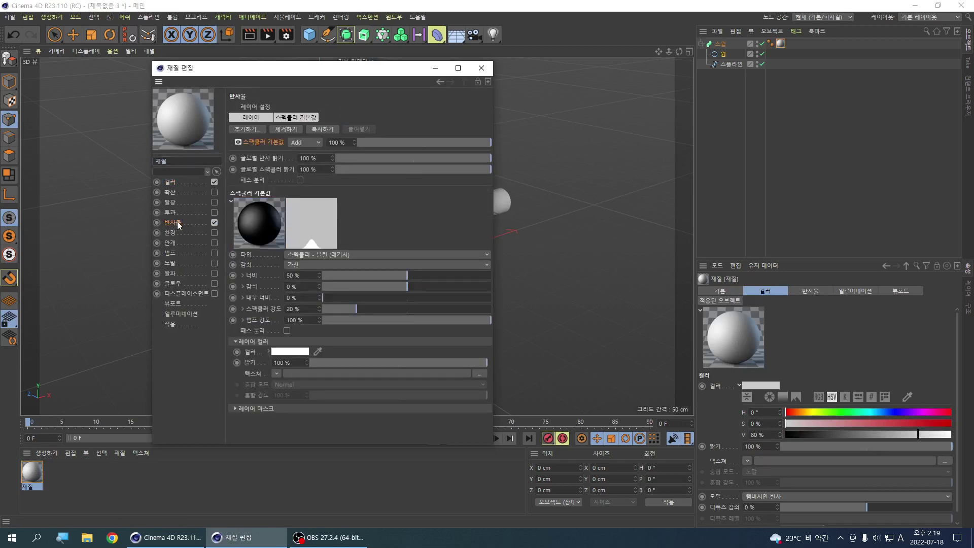
left_click(254, 126)
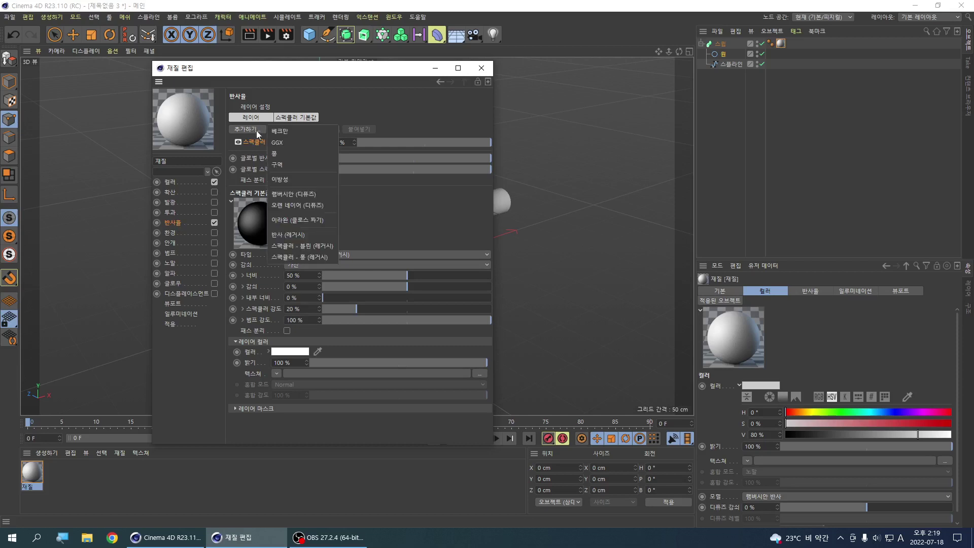
left_click(297, 235)
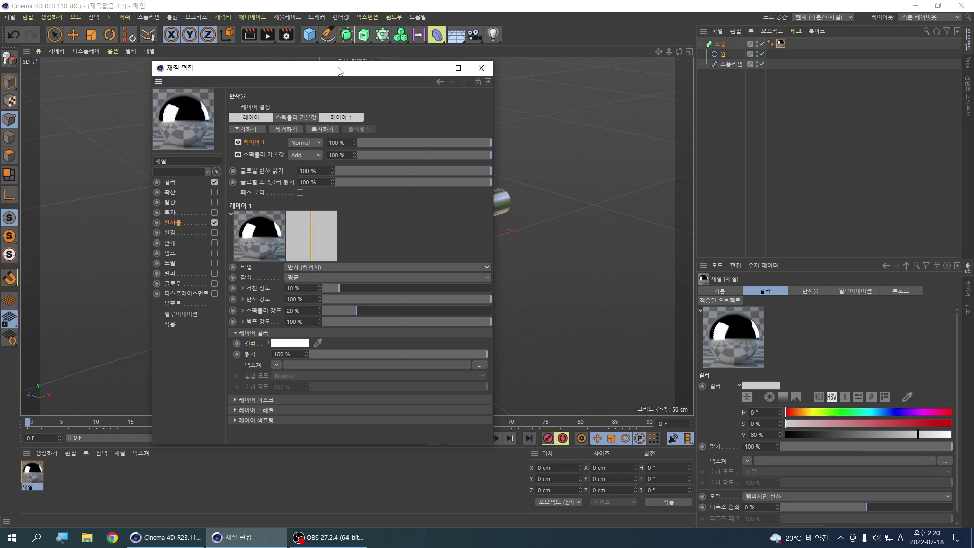
left_click_drag(339, 71, 734, 88)
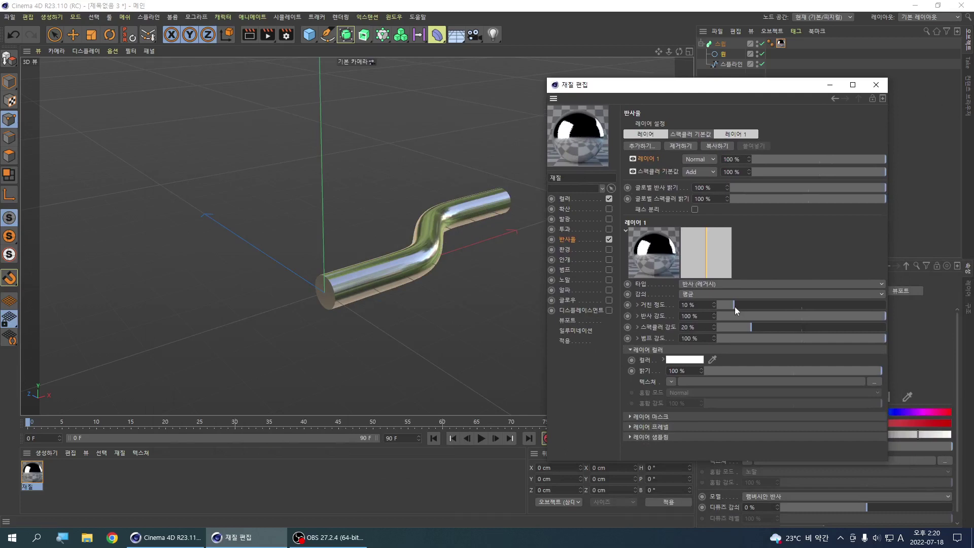
left_click_drag(734, 307, 750, 306)
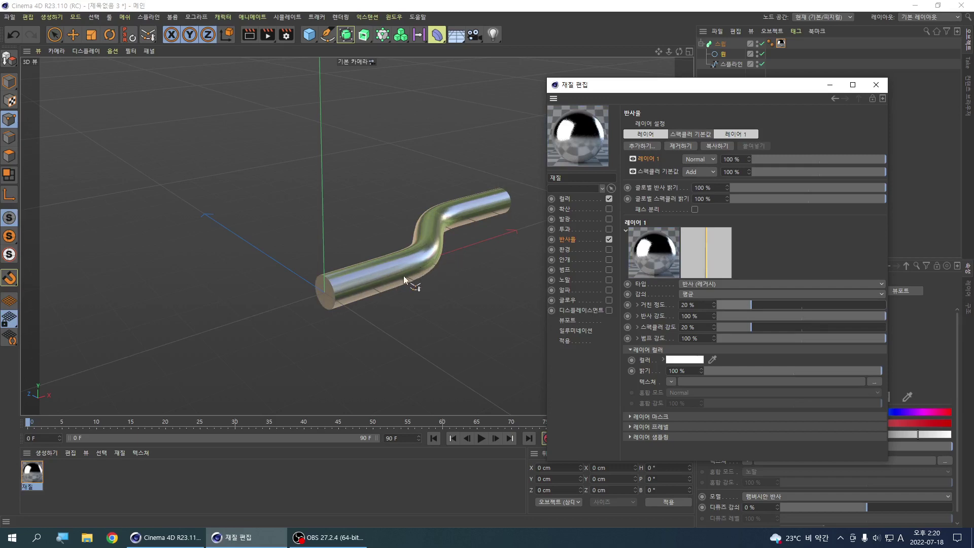
left_click(874, 87)
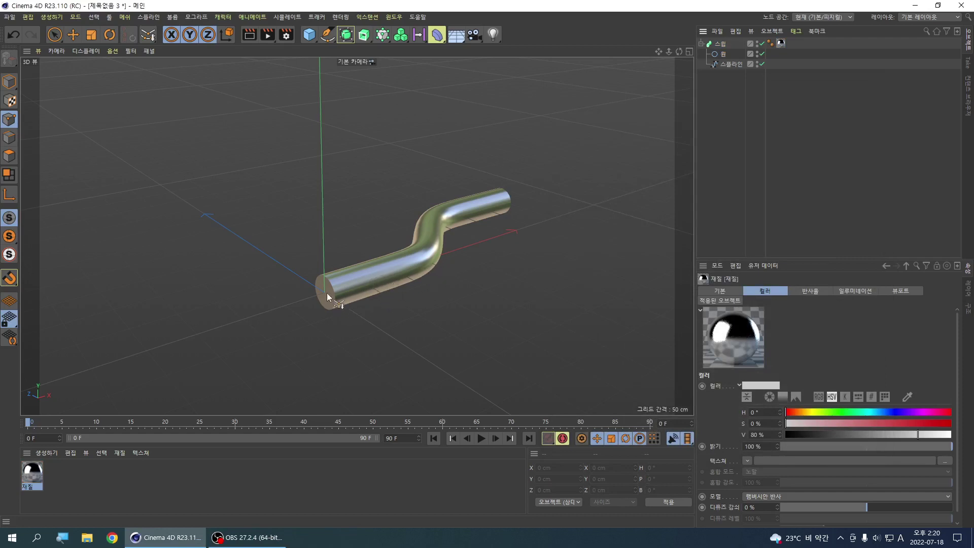
Step: Make the pipe hollow by turning the circle profile into a ring with an 18 cm inner radius
left_click_drag(326, 297, 396, 258, "alt")
scroll(328, 306, "up", 5)
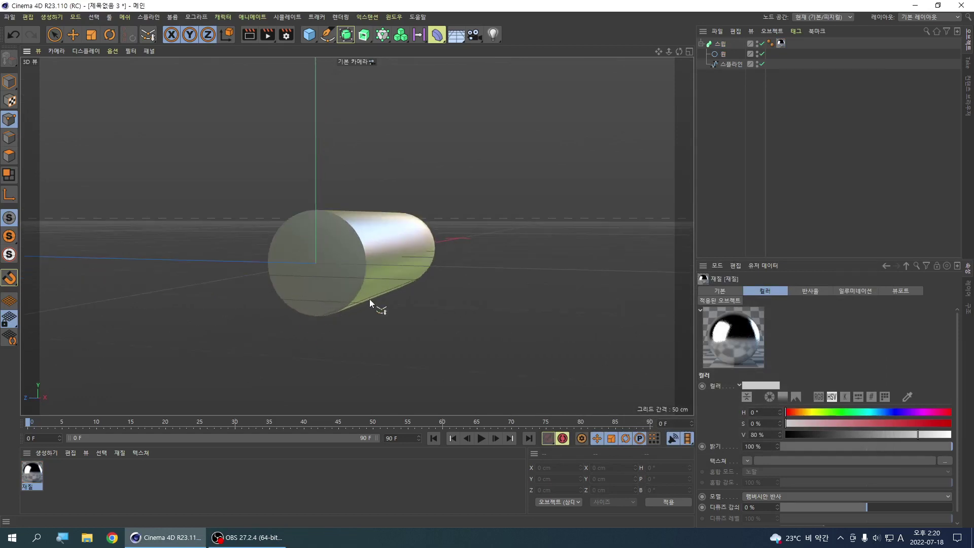
scroll(370, 299, "down", 3)
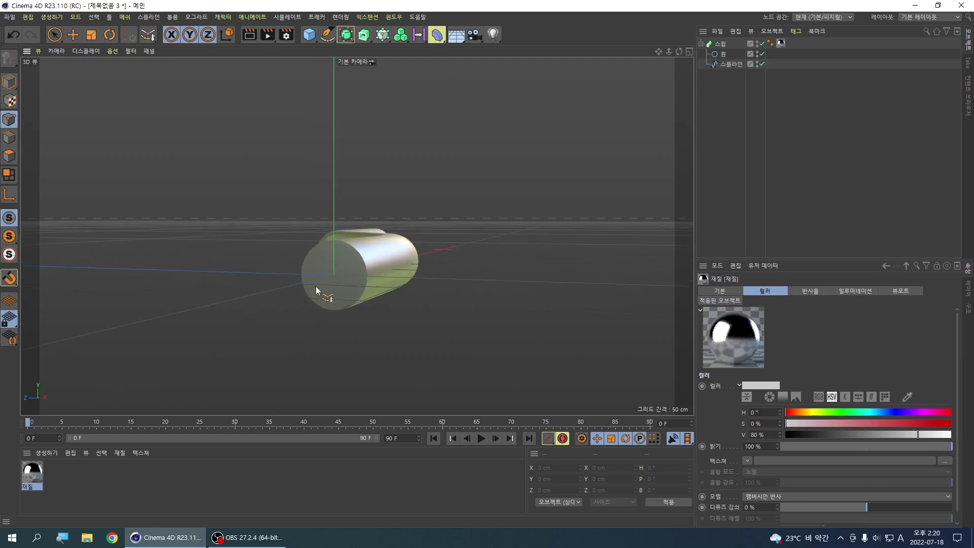
left_click_drag(431, 254, 357, 300, "alt")
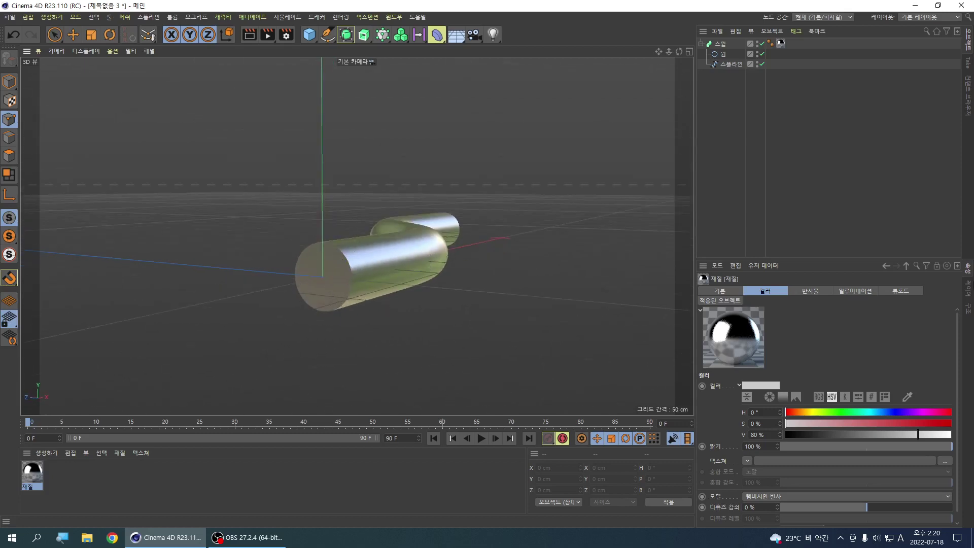
left_click(726, 54)
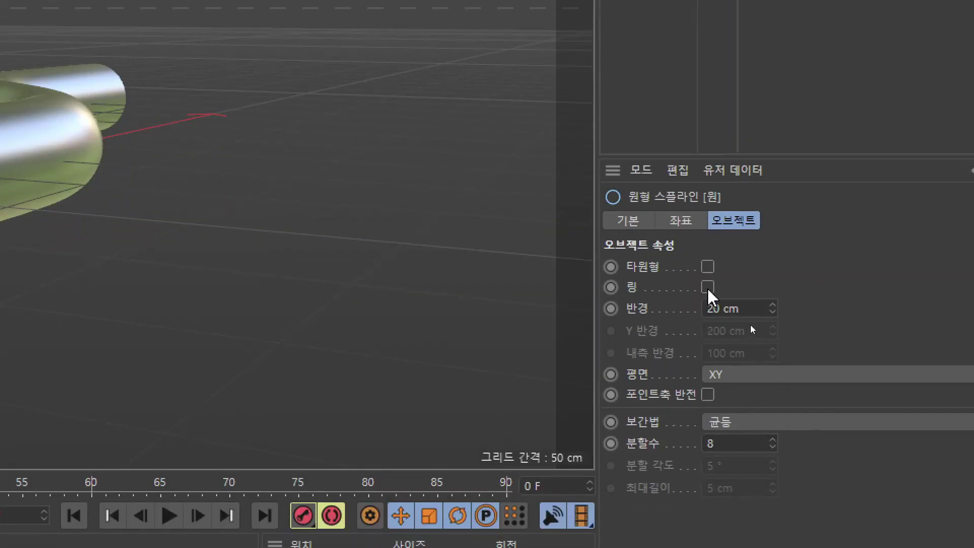
left_click(707, 287)
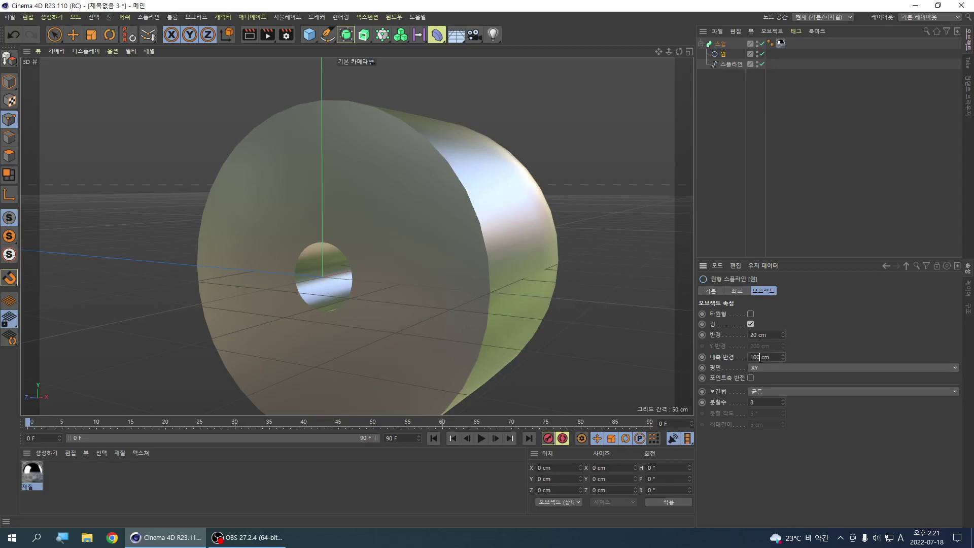
left_click(752, 357)
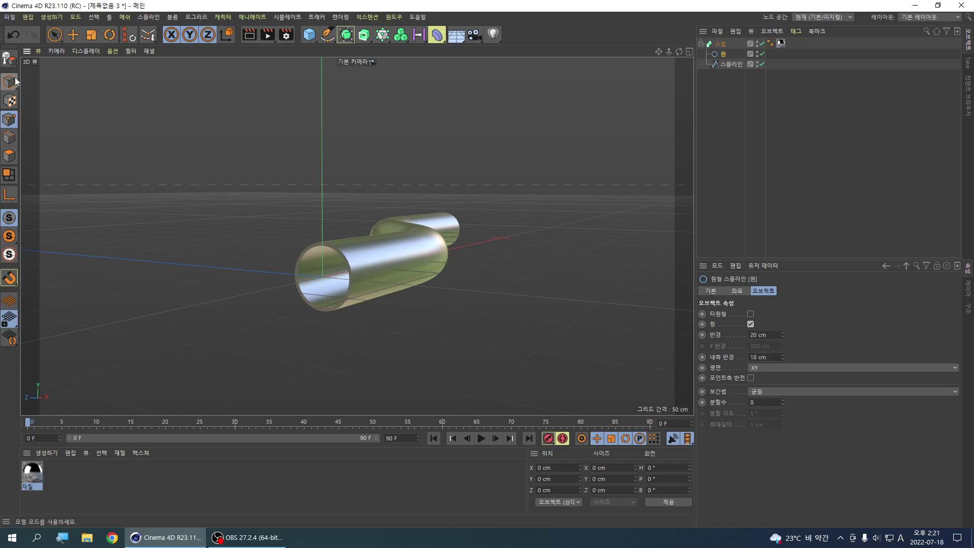
Step: Duplicate the path spline out of the sweep to the top level of the object hierarchy
left_click(58, 34)
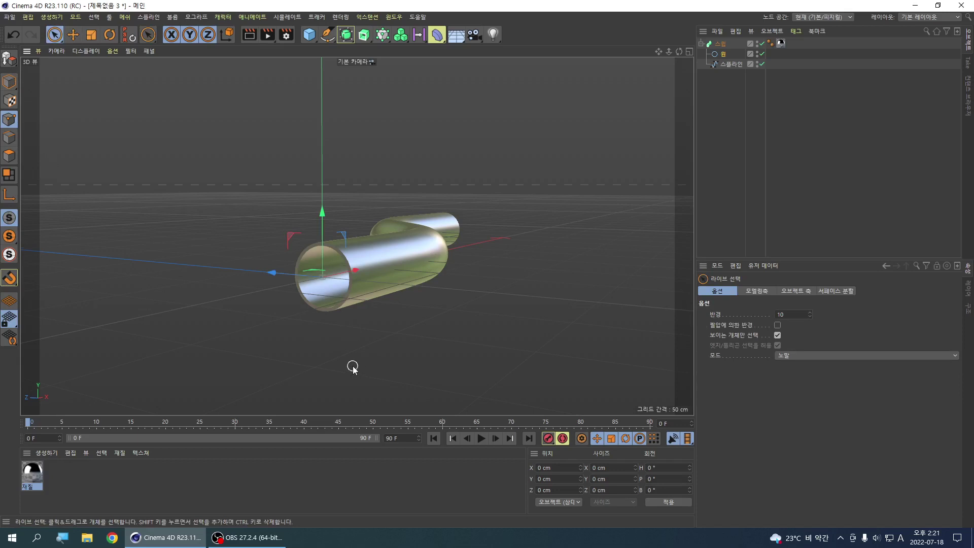
left_click_drag(352, 365, 450, 232, "alt")
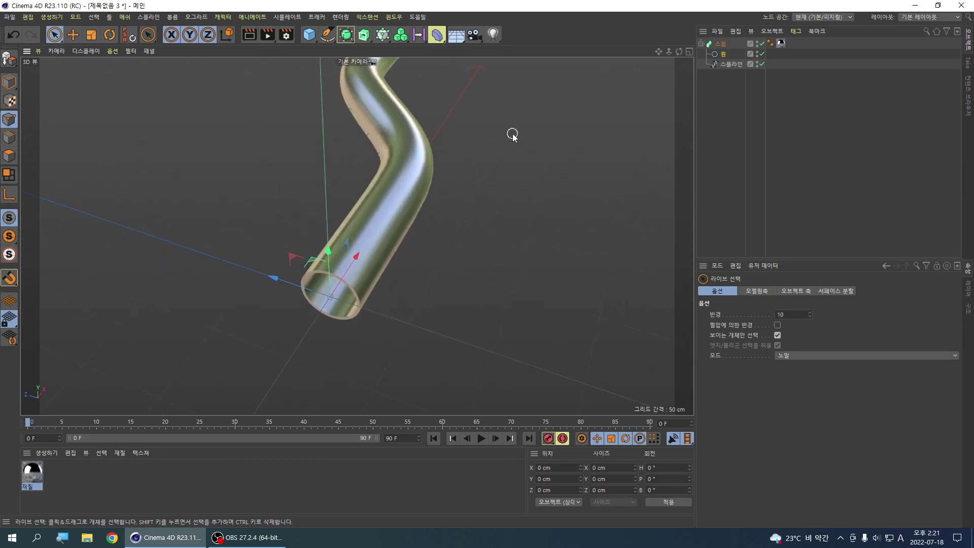
left_click_drag(510, 133, 430, 317, "alt")
left_click_drag(464, 169, 445, 326, "alt")
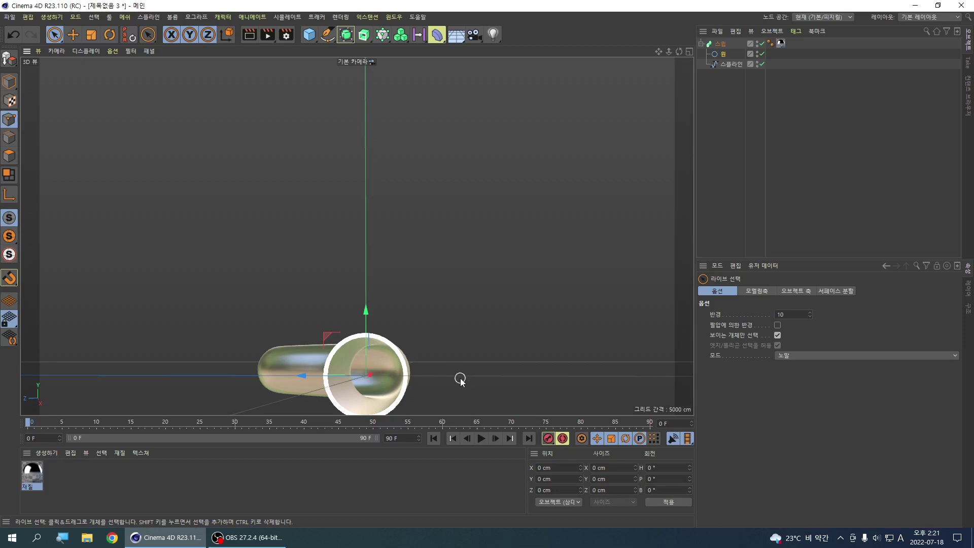
left_click_drag(460, 380, 479, 314, "alt")
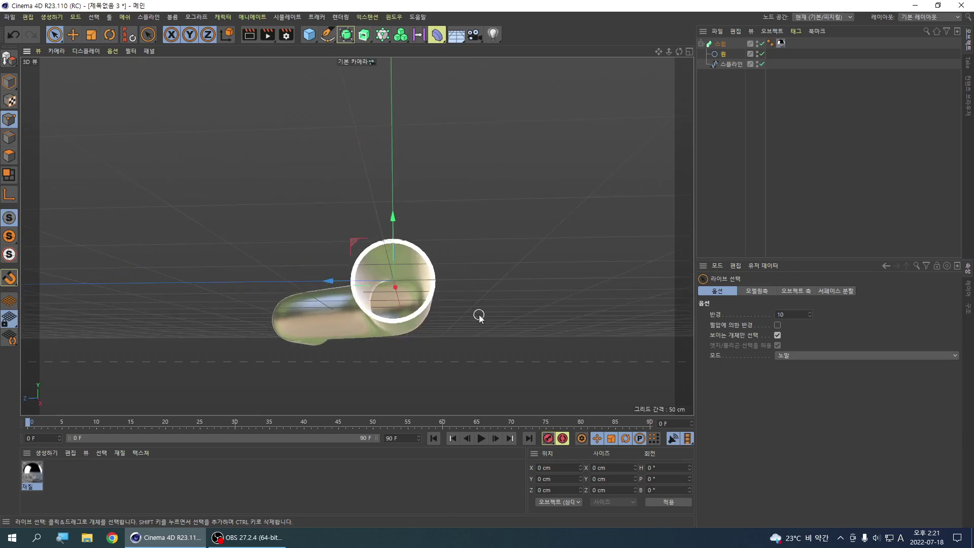
mouse_move(479, 314)
left_mouse_down("alt")
mouse_move(477, 335)
mouse_move(457, 349)
mouse_move(440, 337)
left_mouse_up("alt")
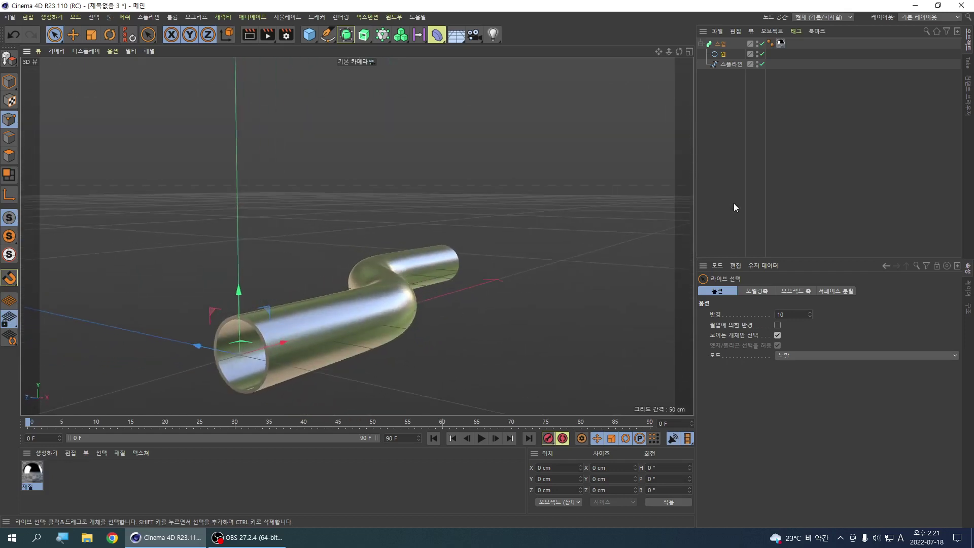
left_click(727, 65)
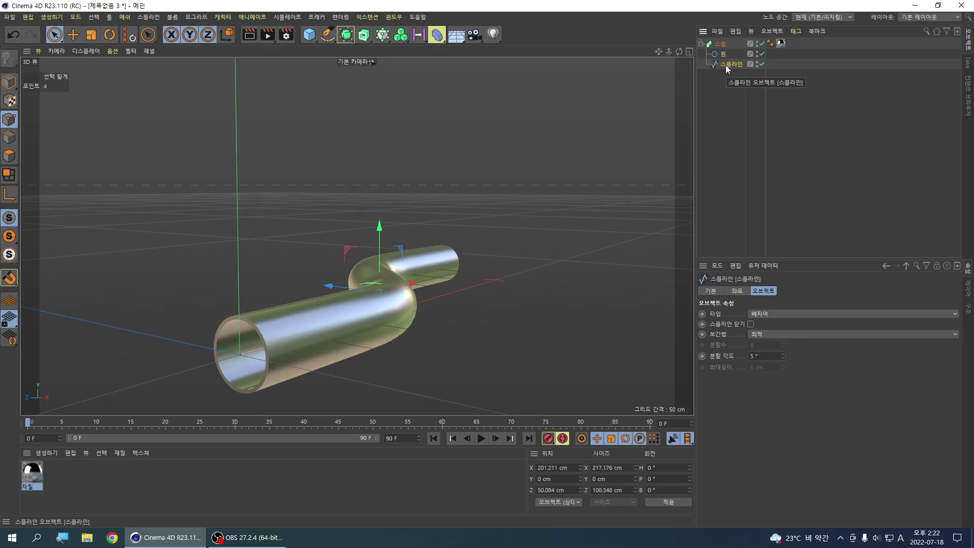
left_click_drag(726, 66, 711, 90)
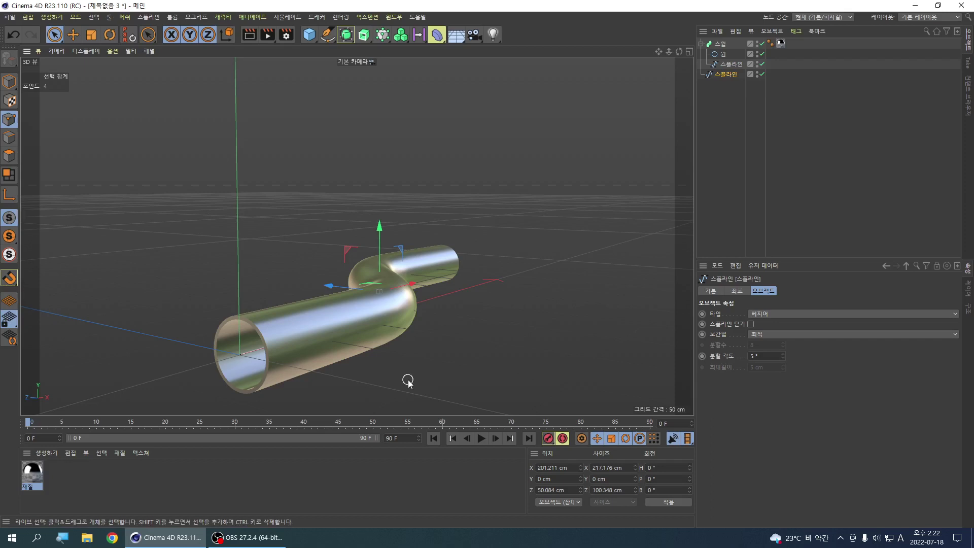
Step: Add a camera to the scene and delete the surplus cameras so that only one remains
left_click_drag(406, 383, 448, 366, "alt")
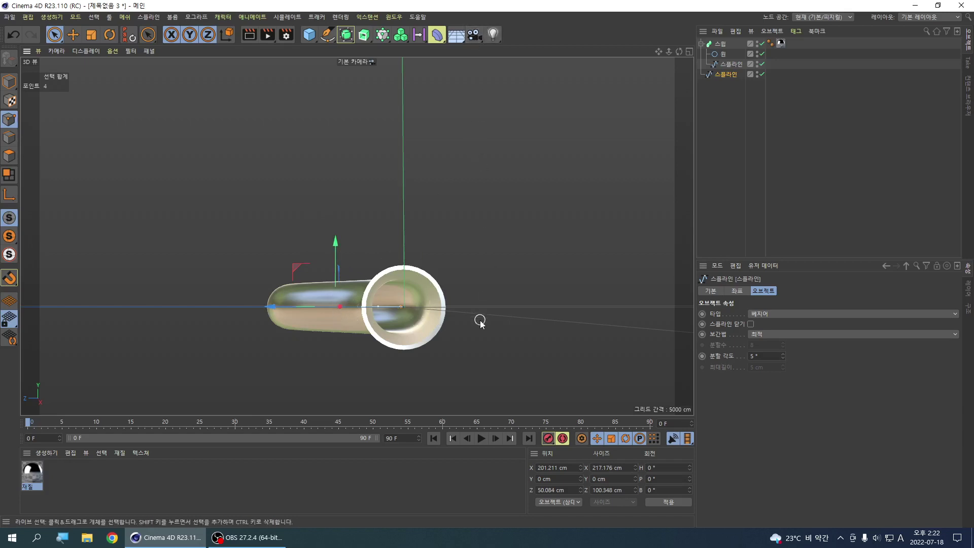
left_click_drag(480, 326, 480, 326, "alt")
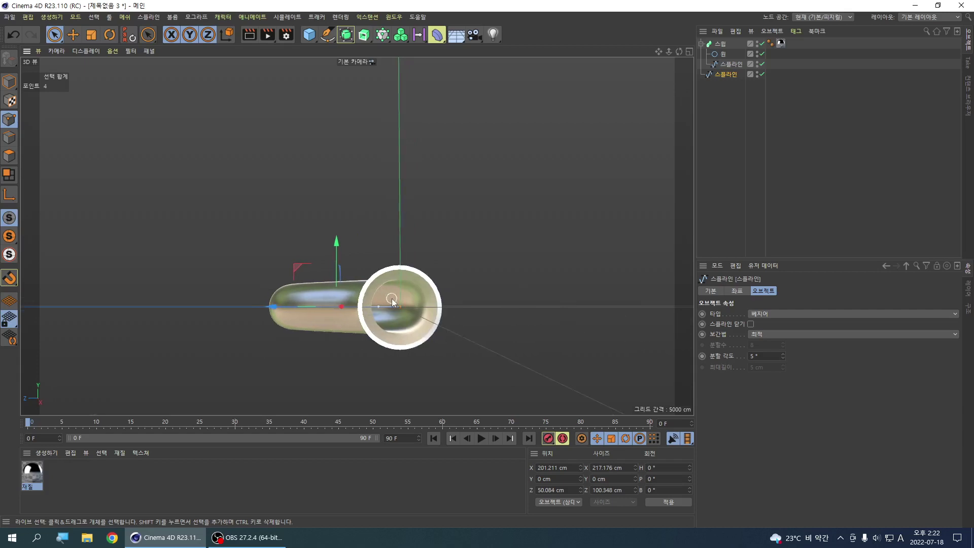
triple_click(474, 36)
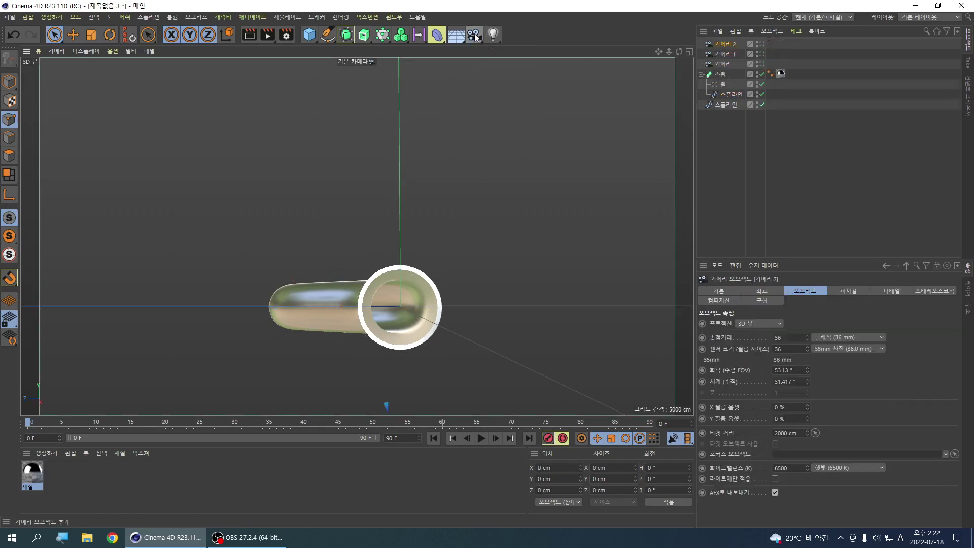
key("Delete")
left_click(731, 44)
key("Delete")
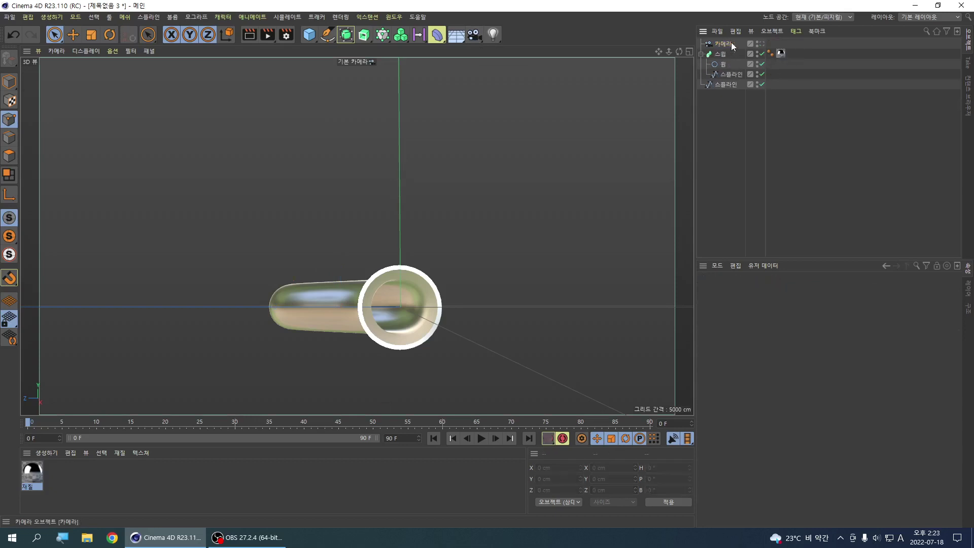
Step: Select the remaining camera and reset the viewport to the default view
left_click(732, 43)
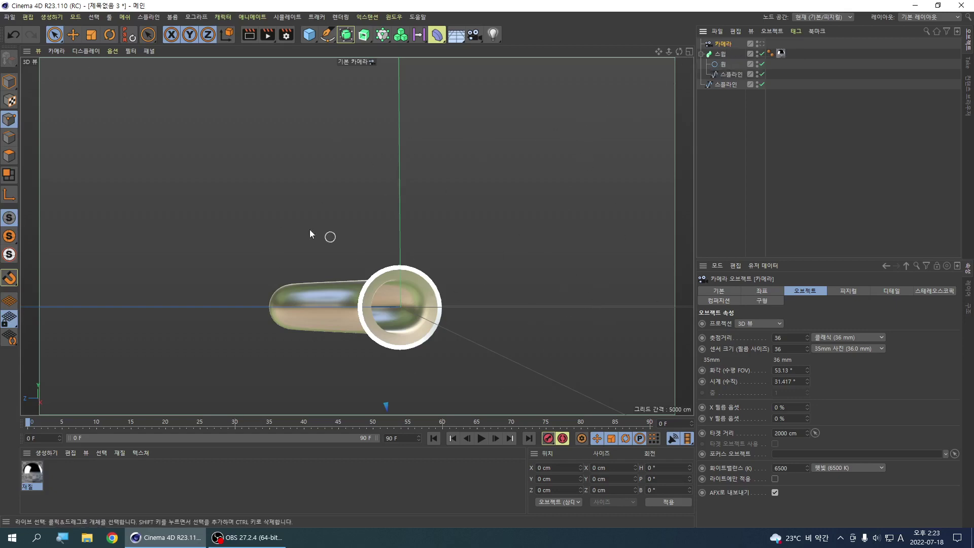
left_click(40, 51)
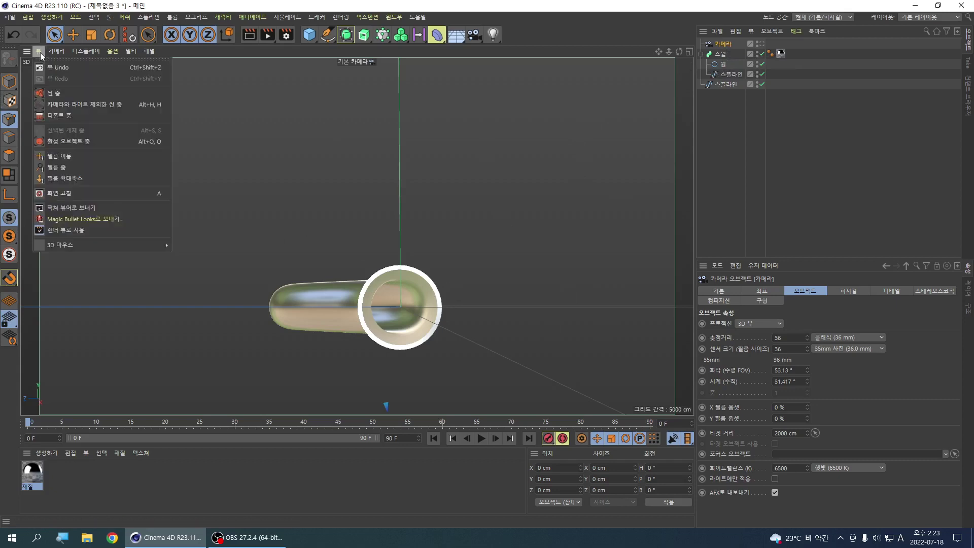
left_click(69, 117)
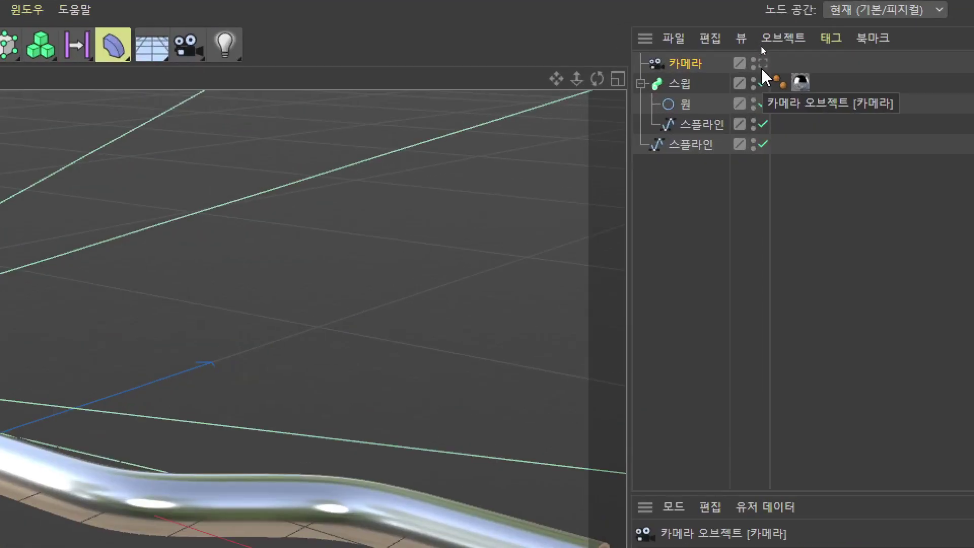
Step: Compare the view through the camera with the default perspective view of the pipe
left_click(762, 64)
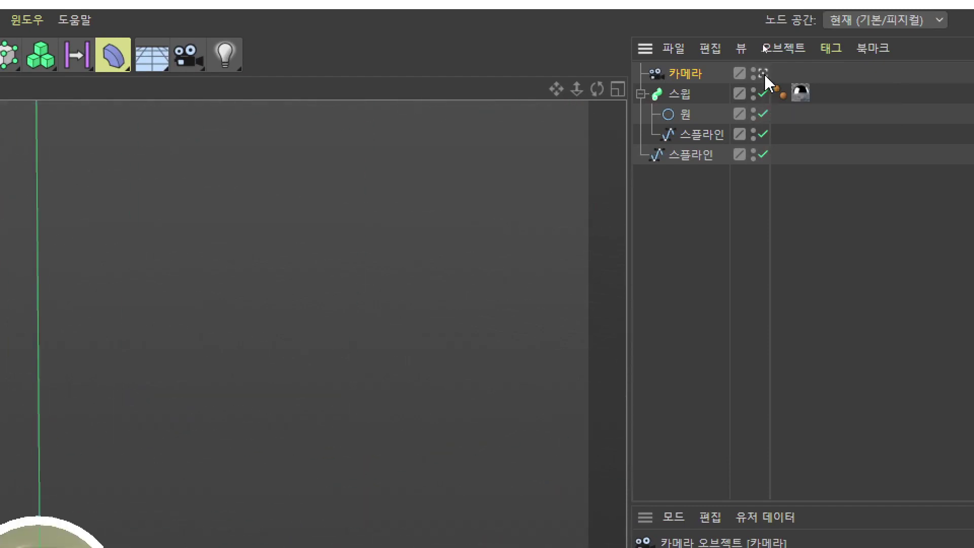
left_click(763, 74)
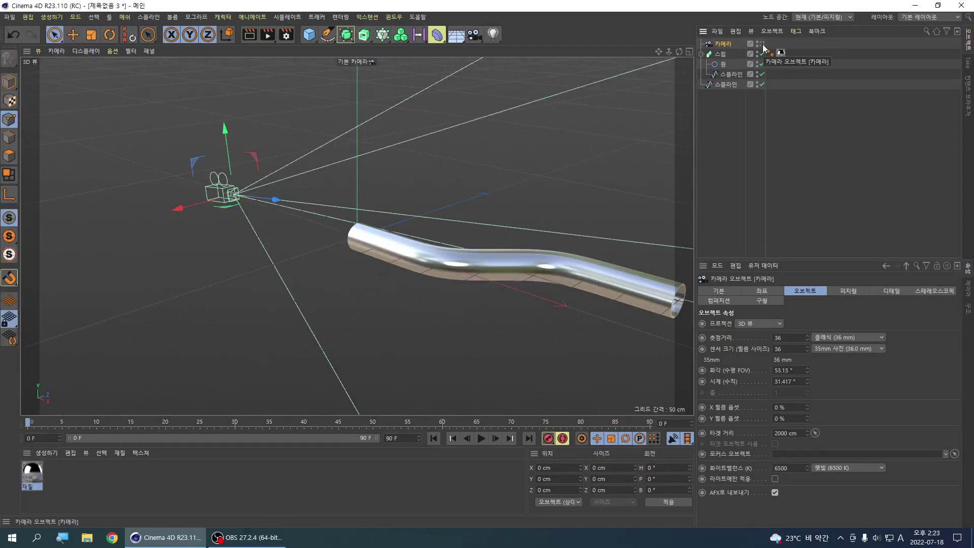
left_click(762, 45)
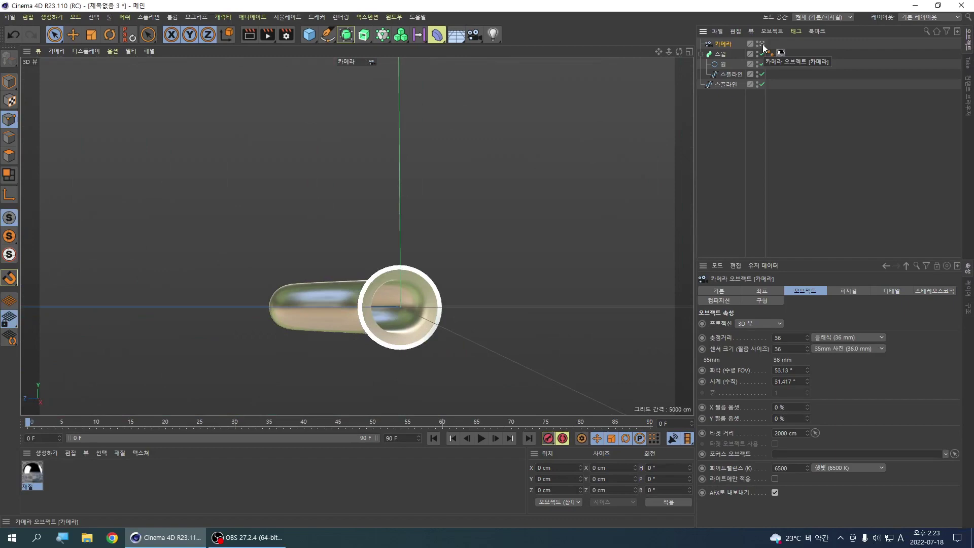
left_click(763, 44)
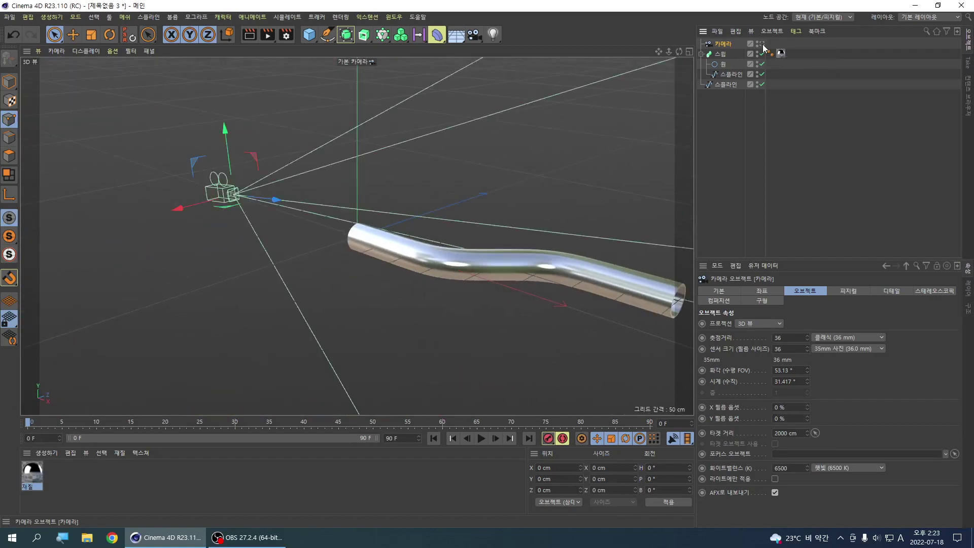
left_click(763, 45)
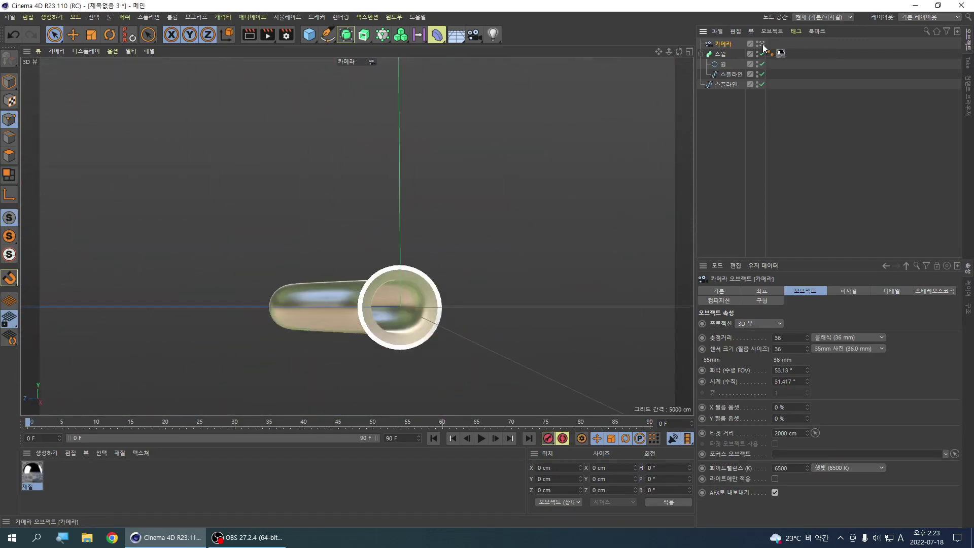
left_click(762, 45)
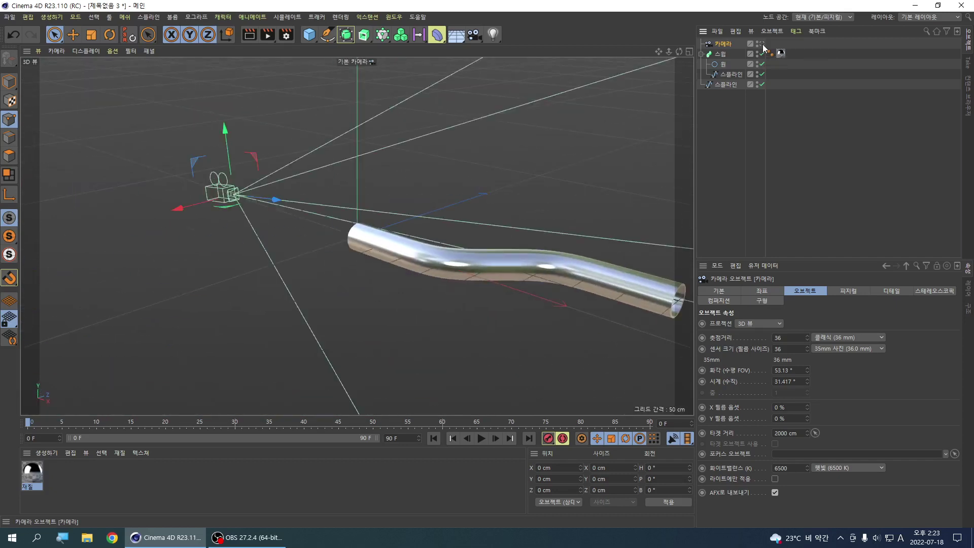
Step: Add an Align to Spline tag to the camera with the top-level spline as its path, and check the camera's view into the pipe
right_click(728, 44)
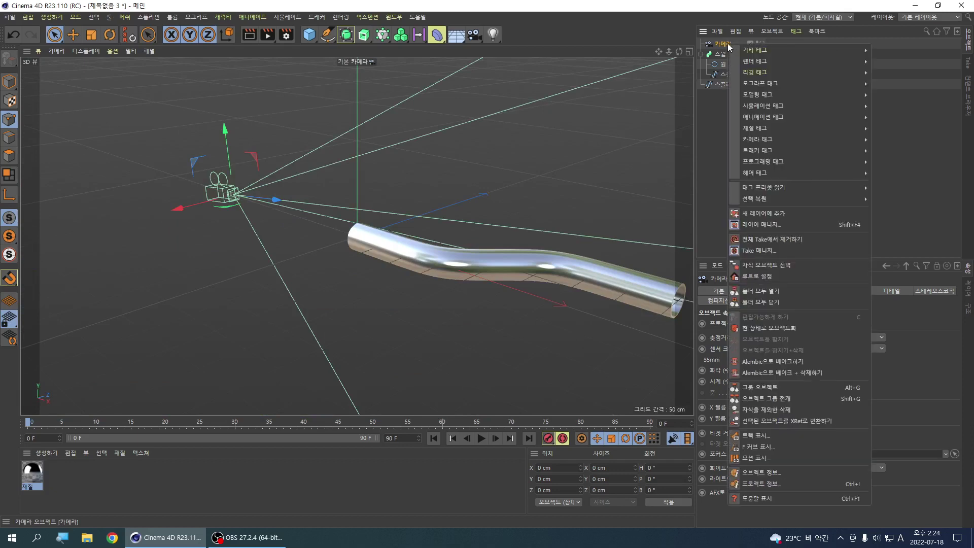
mouse_move(759, 116)
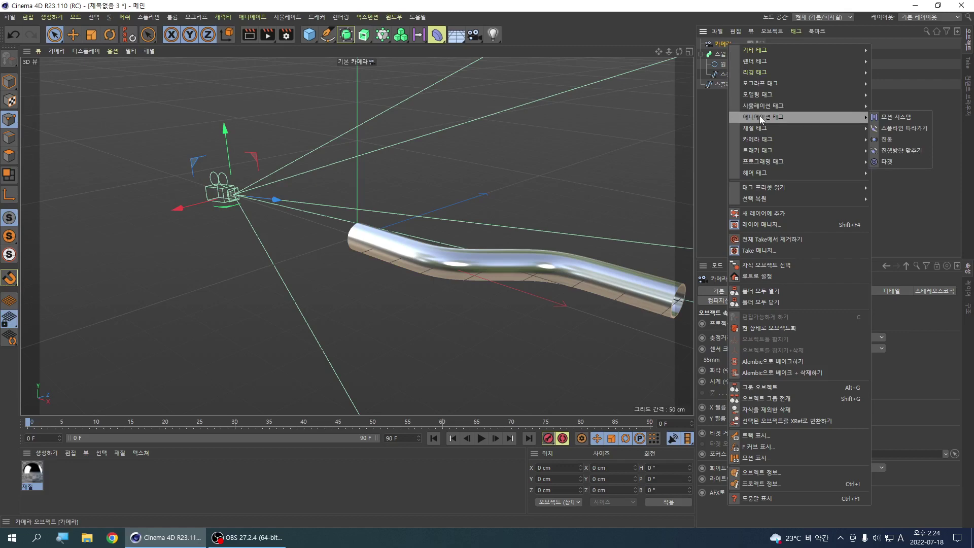
left_click(897, 129)
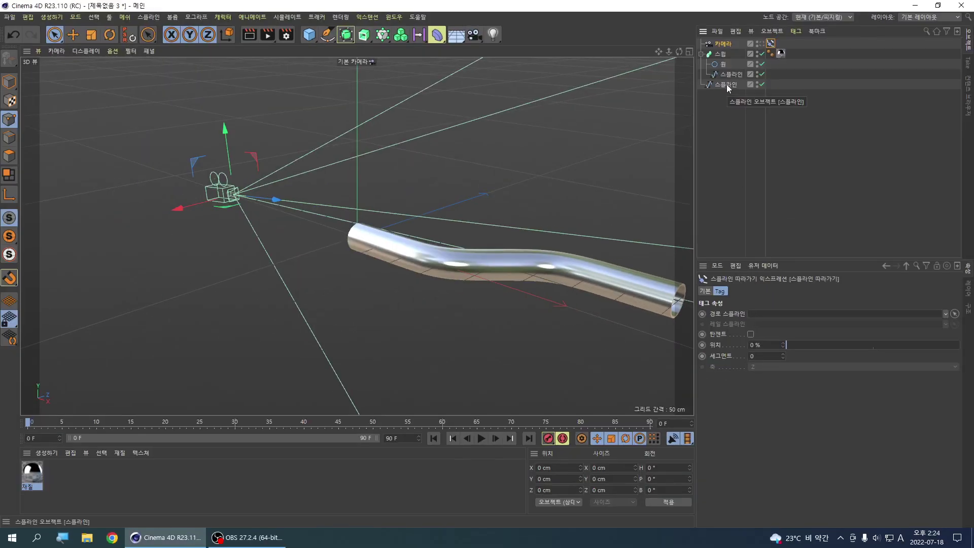
left_click_drag(728, 87, 767, 317)
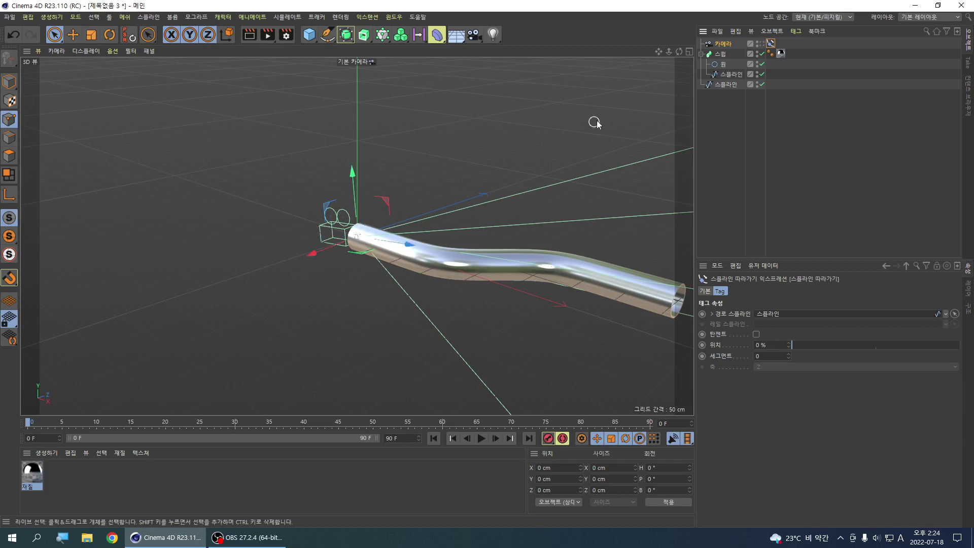
left_click(762, 48)
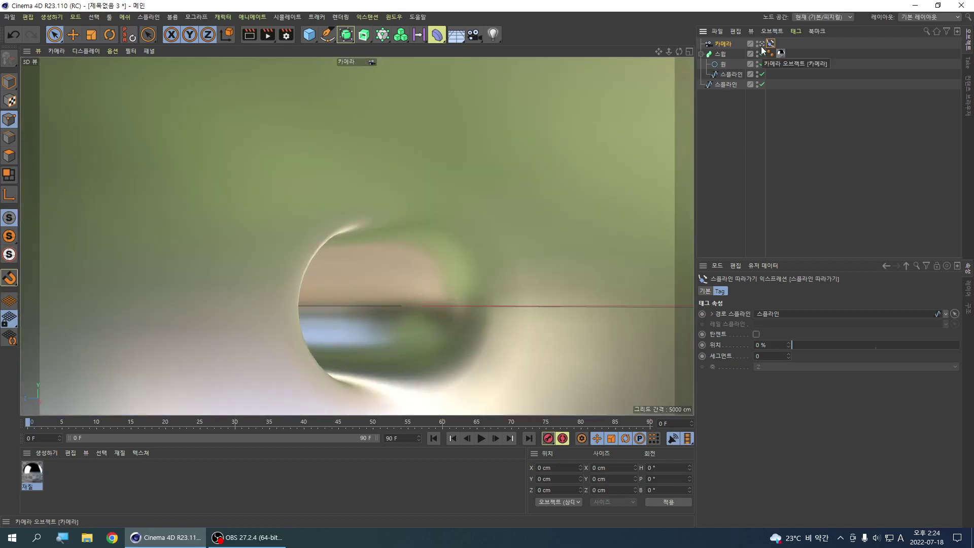
left_click(769, 44)
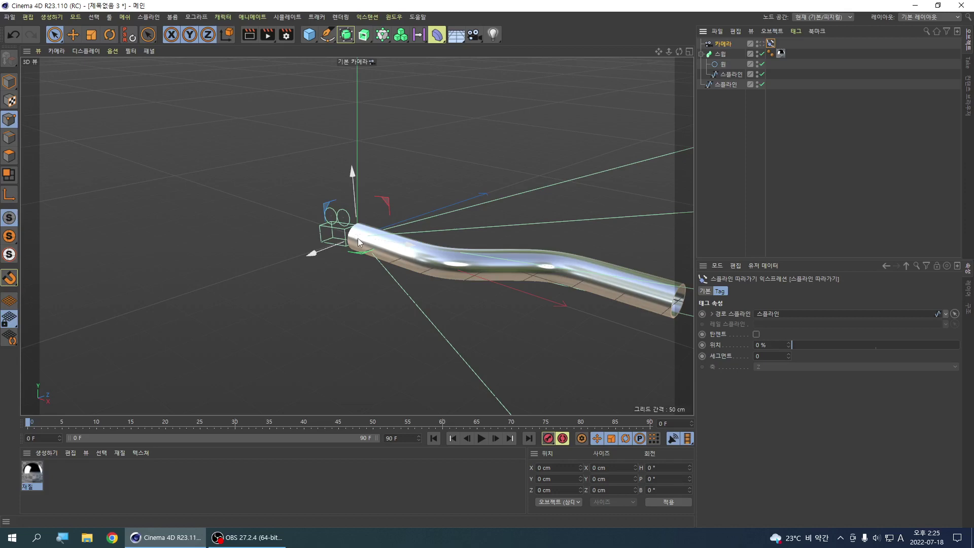
Step: In the top view, move the start point of the camera's path spline out in front of the pipe, to about X -51 cm
key("F2")
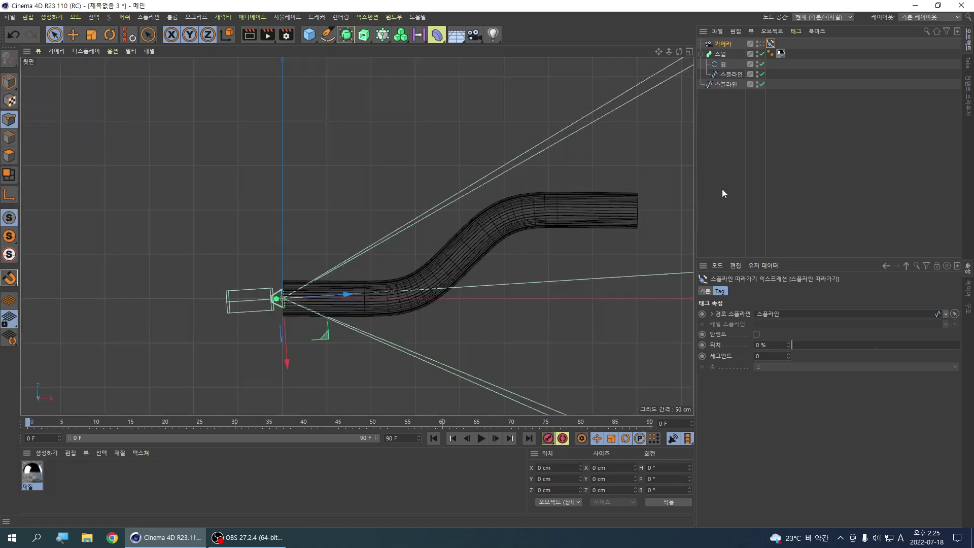
left_click(727, 85)
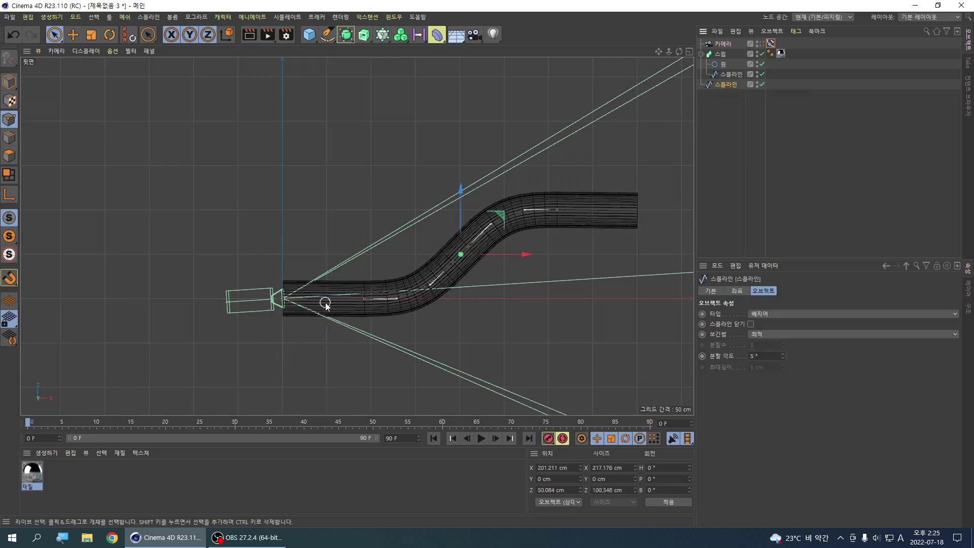
left_click(284, 299)
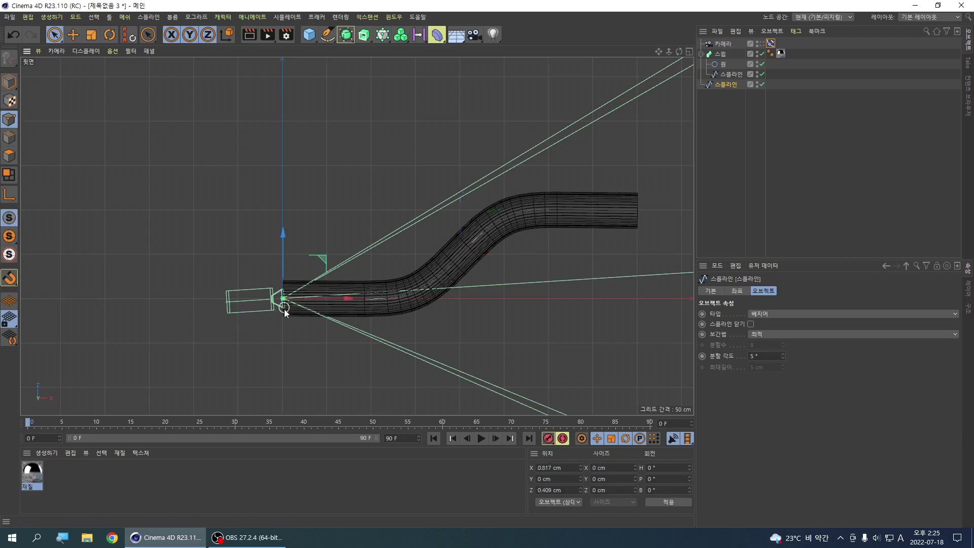
left_click_drag(349, 299, 303, 299)
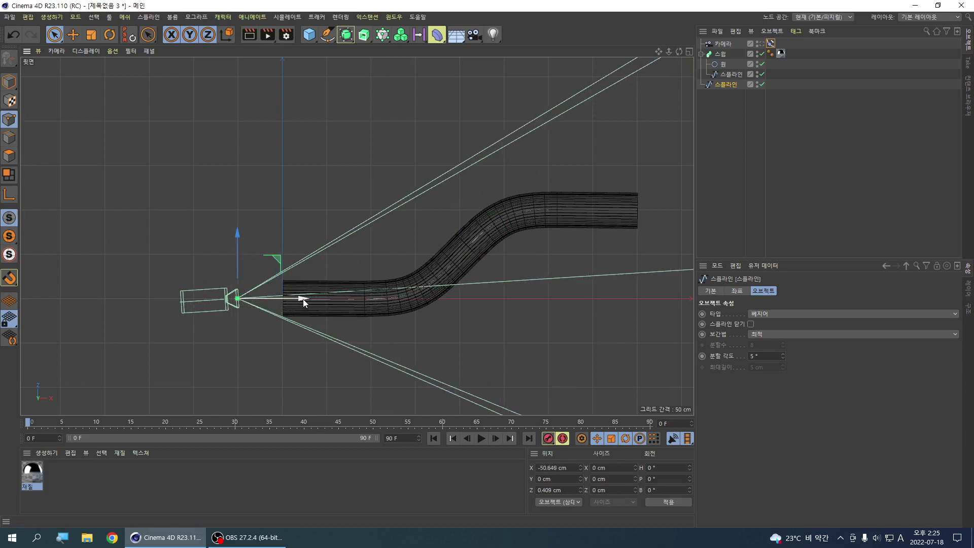
Step: Move the point of the path spline in the pipe's far straight section along X to about 395 cm, near the exit
left_click(547, 213)
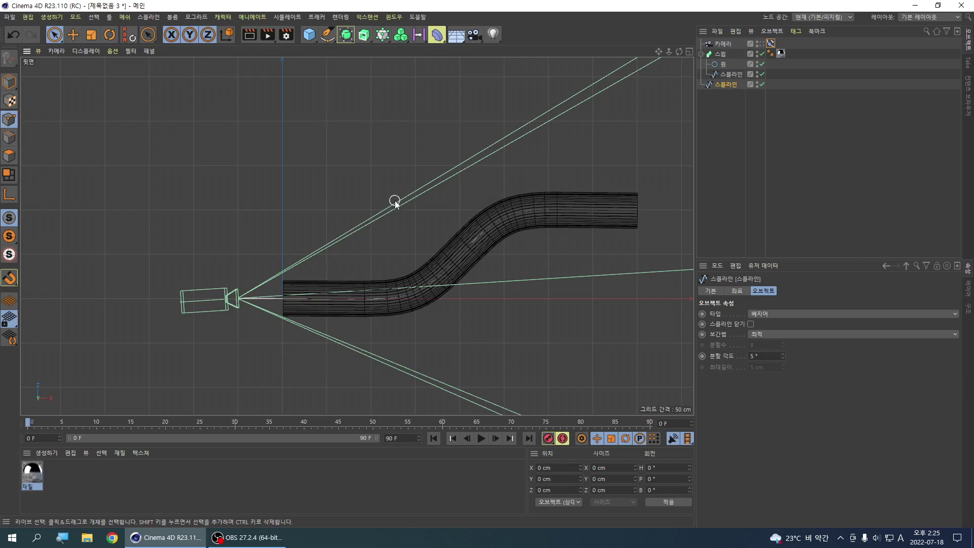
left_click(557, 210)
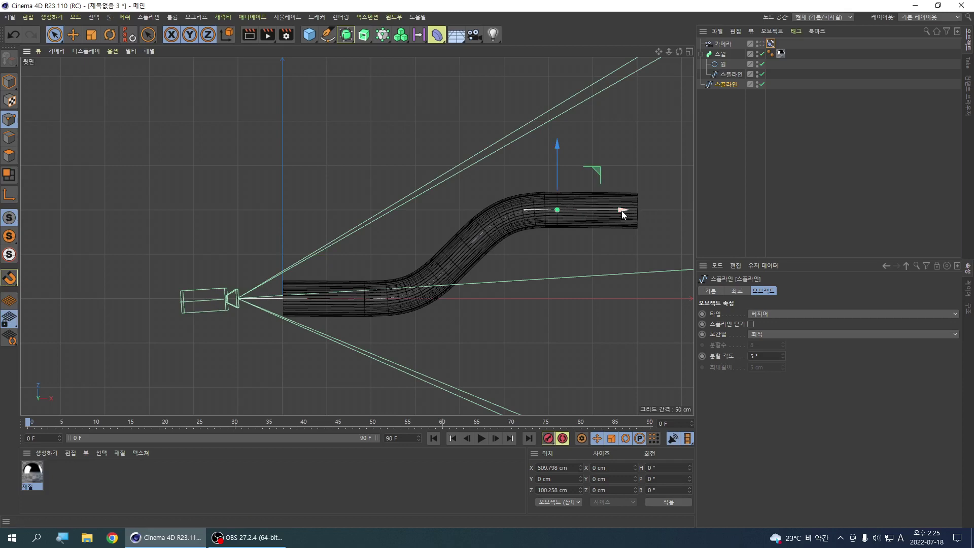
left_click_drag(622, 211, 696, 210)
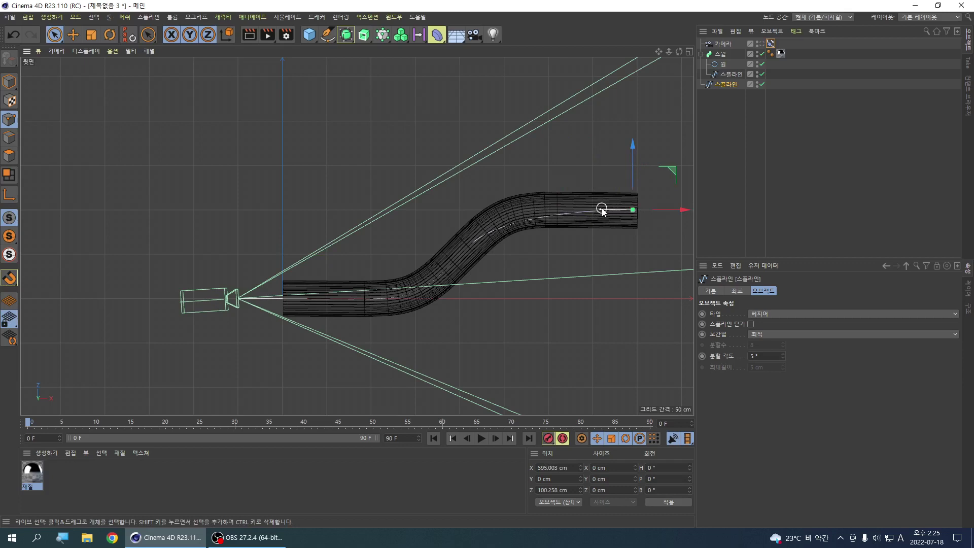
left_click(602, 210)
left_click(632, 209)
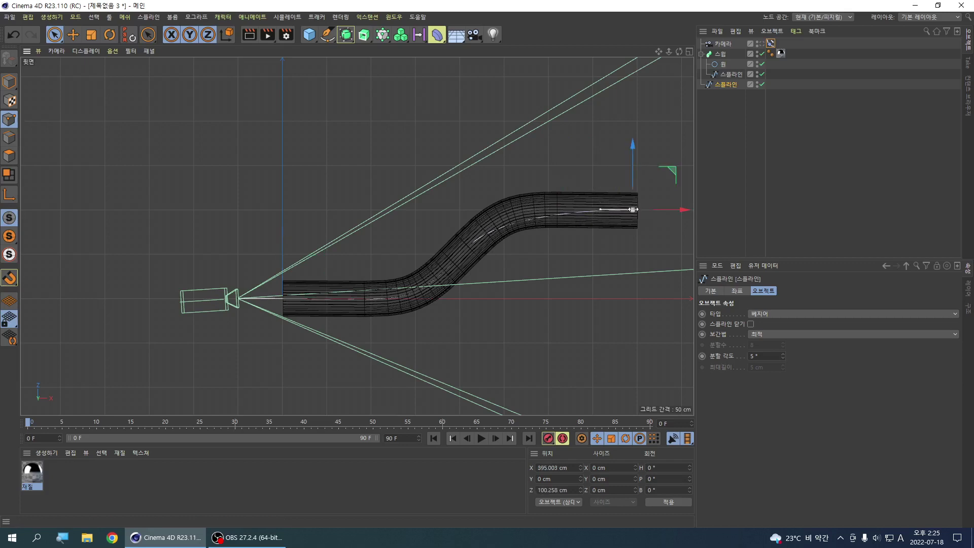
Step: With the Spline Pen, lengthen the inward tangent handles of the path spline's points near the pipe's exit and entrance
left_click(328, 35)
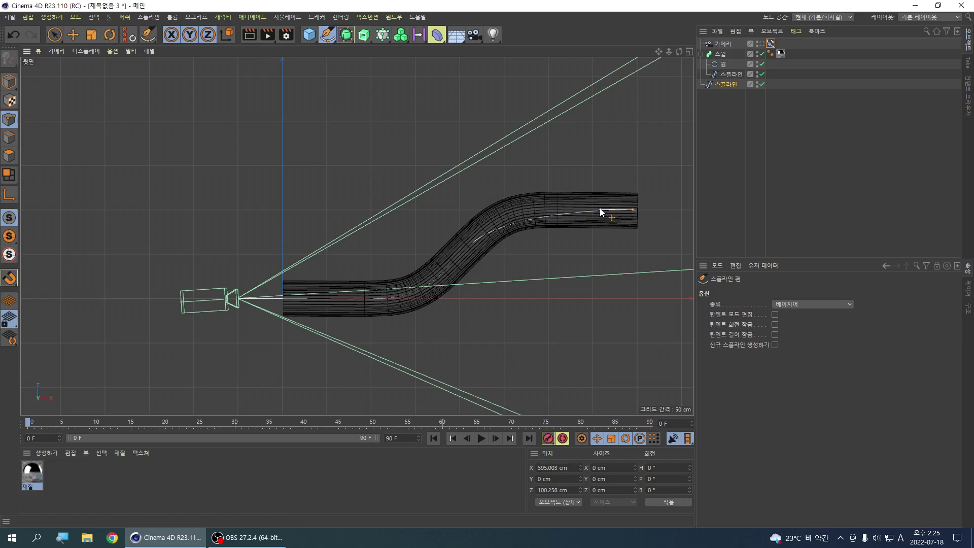
left_click_drag(597, 211, 536, 211)
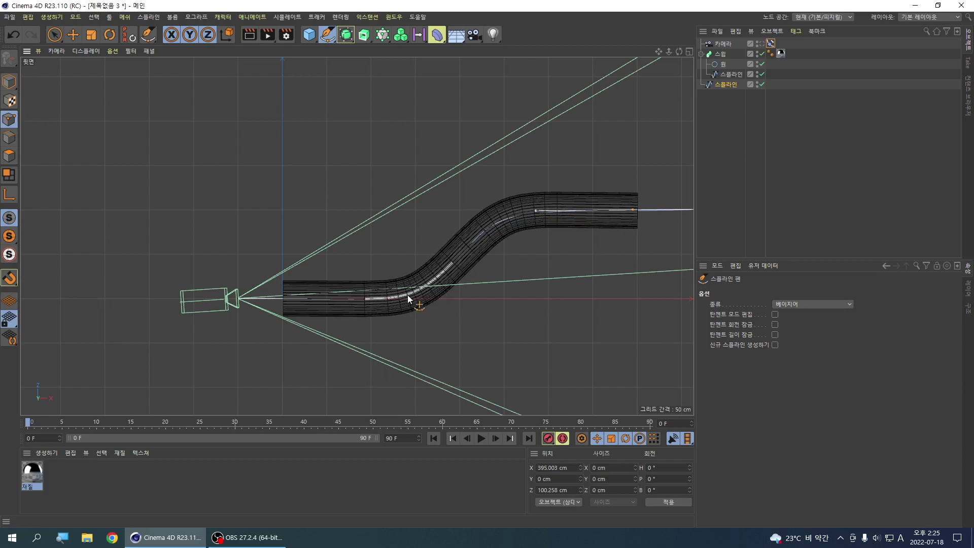
left_click(364, 299)
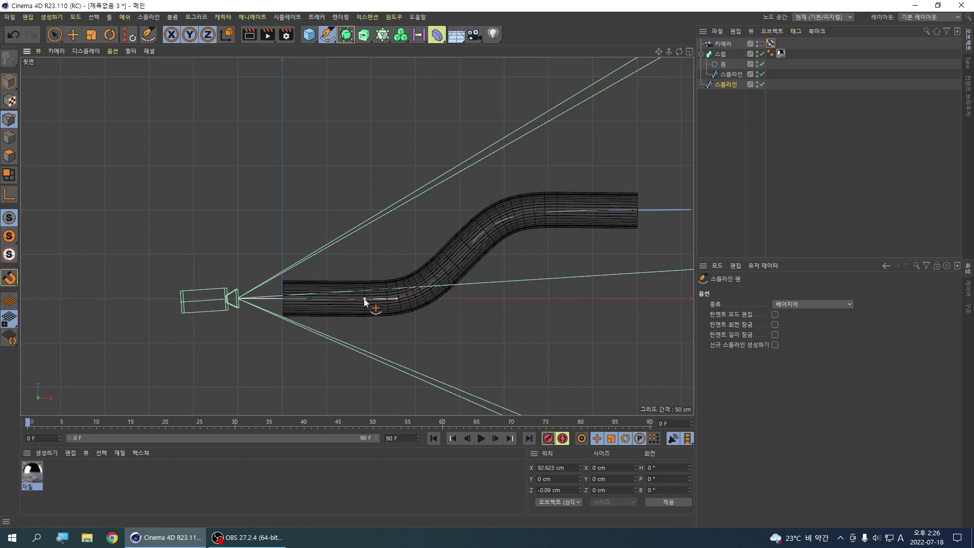
mouse_move(364, 298)
left_mouse_down()
mouse_move(265, 300)
mouse_move(382, 299)
left_mouse_up()
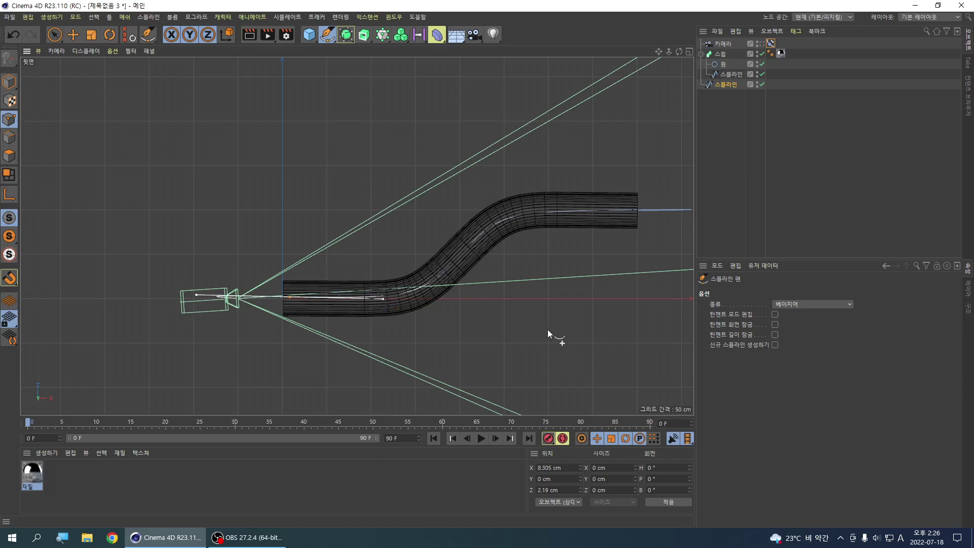
Step: Move the camera along its path by setting the Align to Spline tag's position to 36 %
left_click(769, 45)
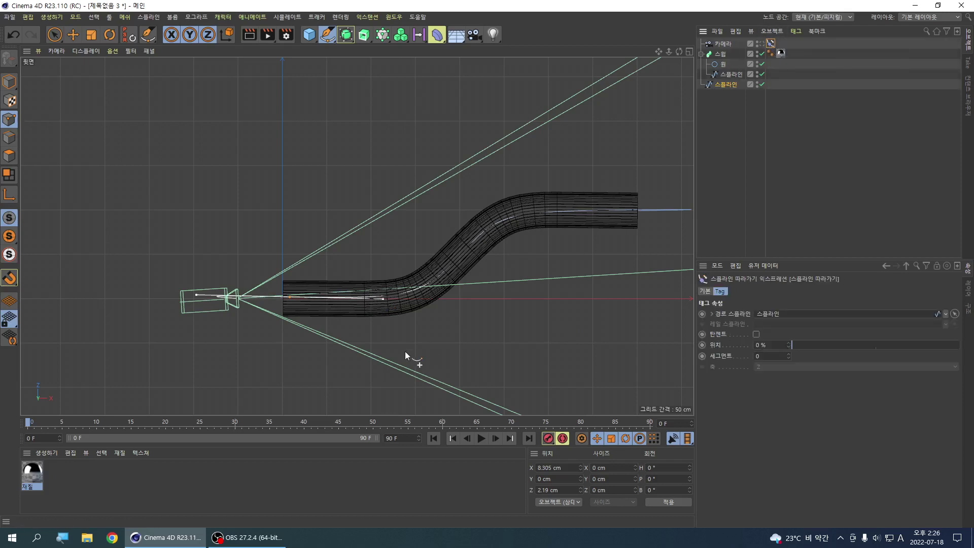
left_click(719, 44)
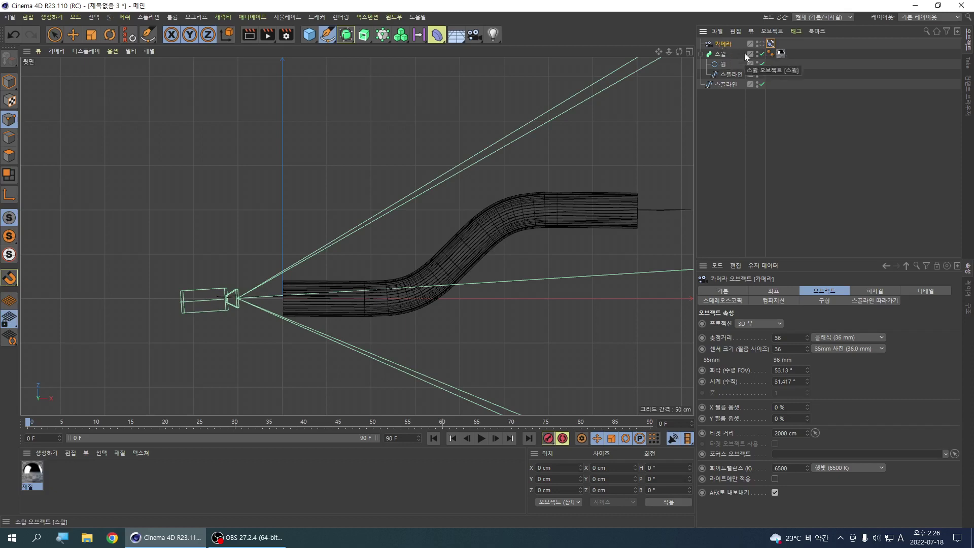
left_click(770, 44)
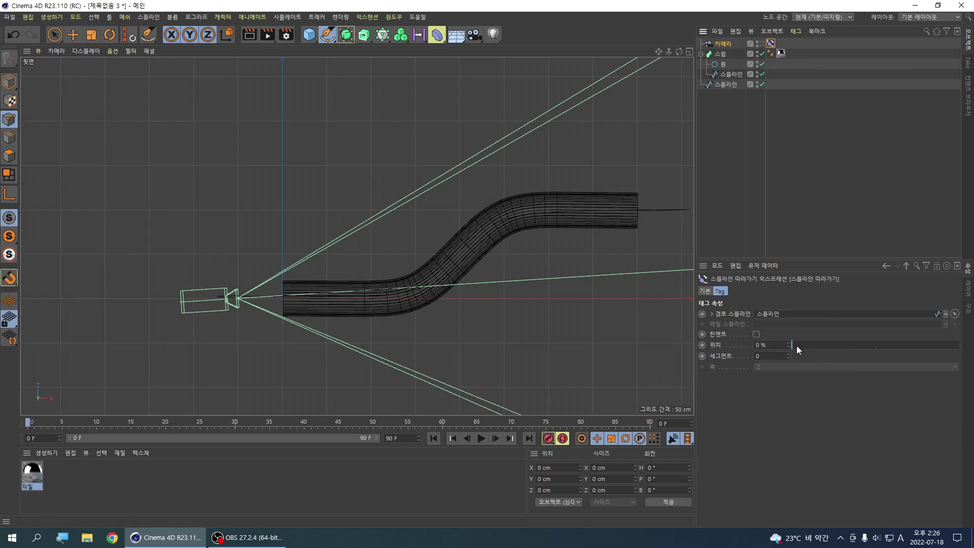
left_click_drag(793, 345, 812, 338)
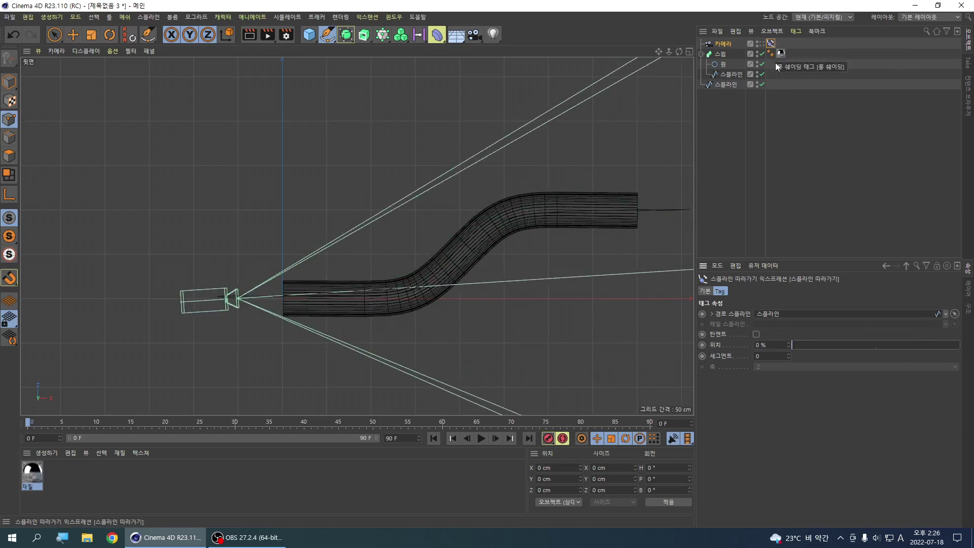
left_click_drag(792, 345, 848, 341)
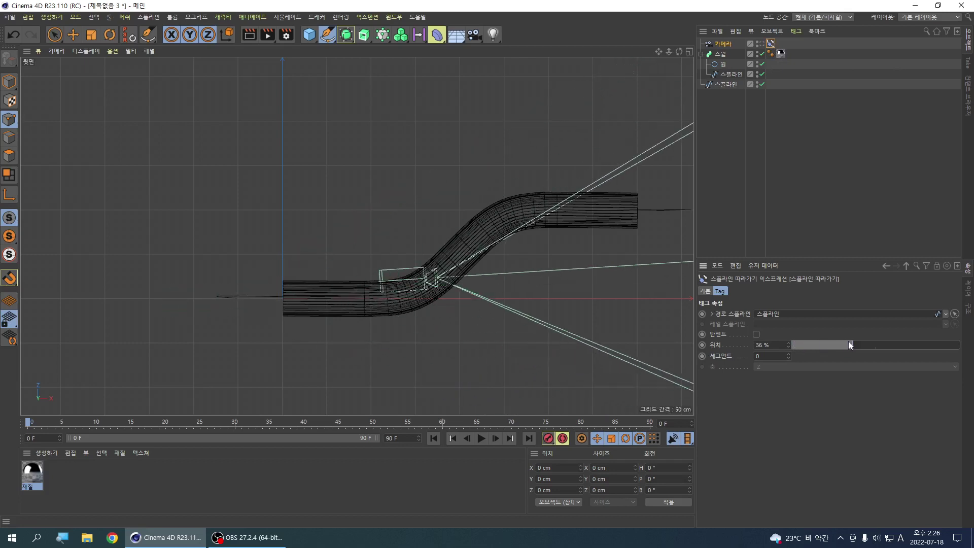
Step: Shorten the outward tangent handle of the path spline's point at the pipe's entrance and set the camera's position along the path to 63 %
left_click(236, 298)
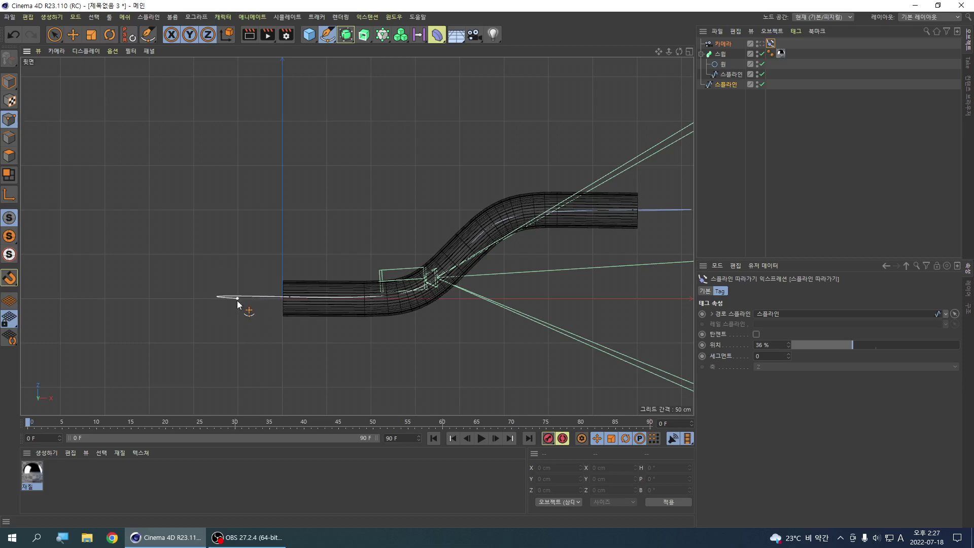
mouse_move(288, 297)
left_mouse_down()
mouse_move(196, 294)
mouse_move(270, 298)
left_mouse_up()
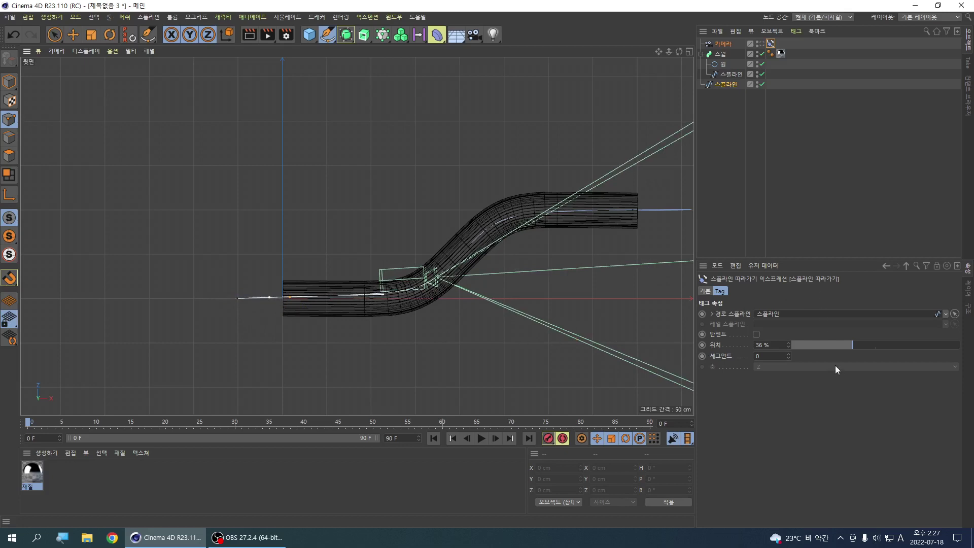
left_click_drag(854, 349, 897, 349)
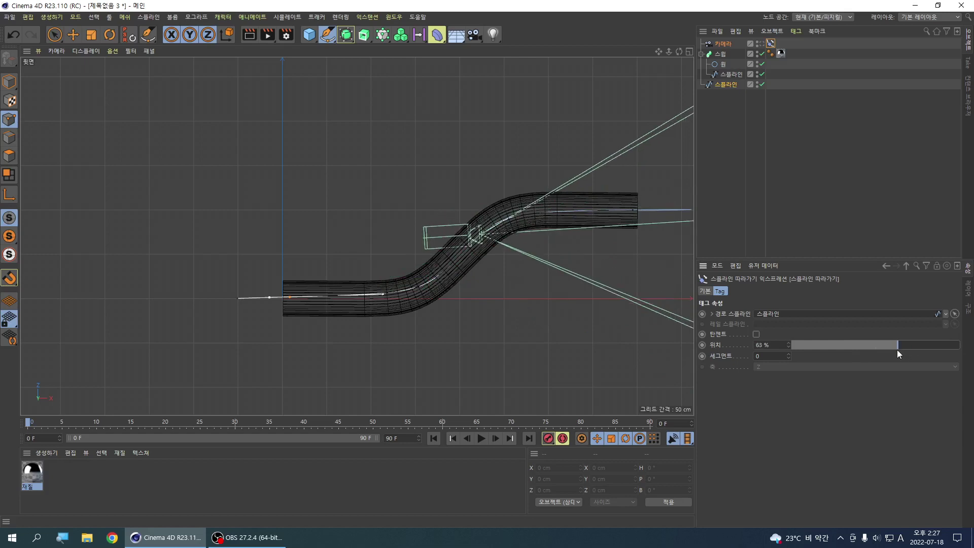
Step: Shorten the outward tangent handle of the path spline's end point so that it ends close to the pipe's exit
left_click(632, 211)
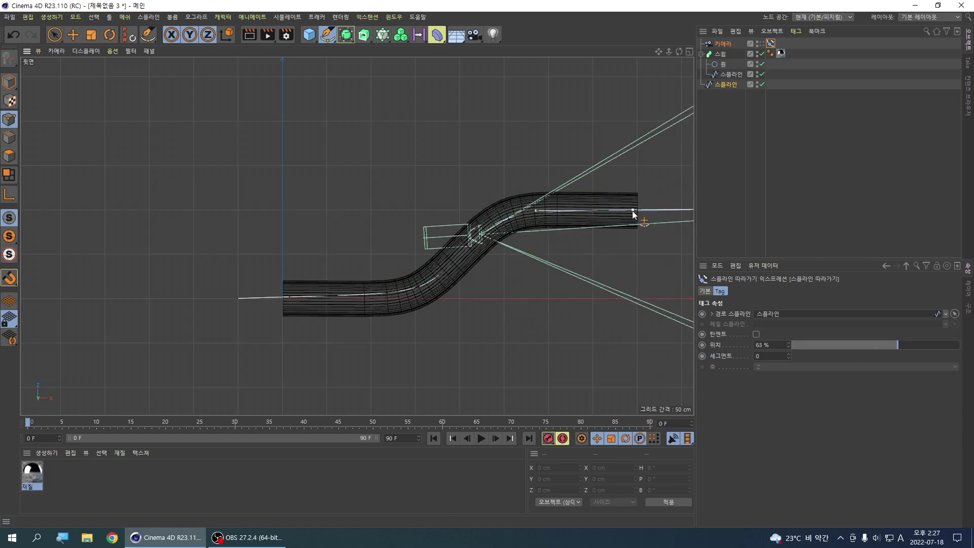
middle_click_drag(646, 230, 489, 235, "alt")
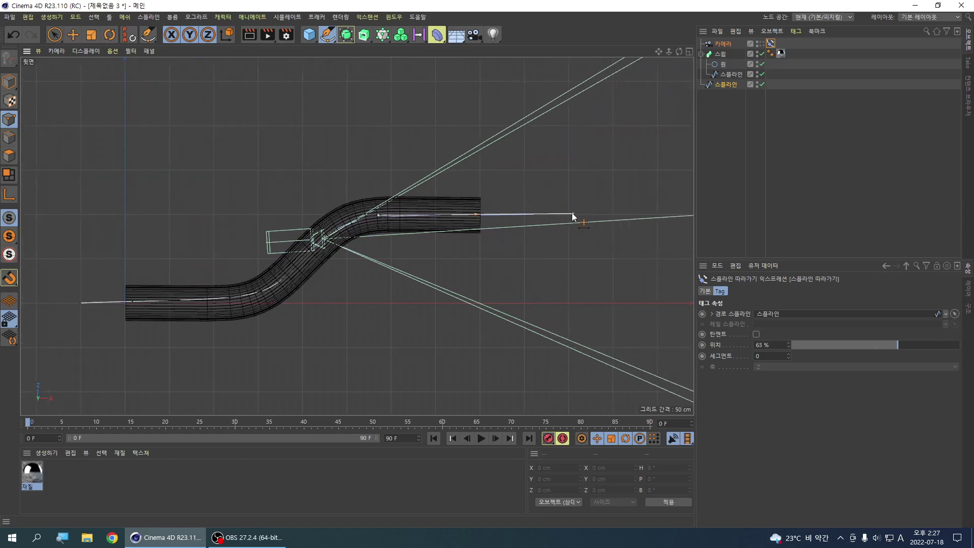
left_click_drag(571, 212, 482, 215)
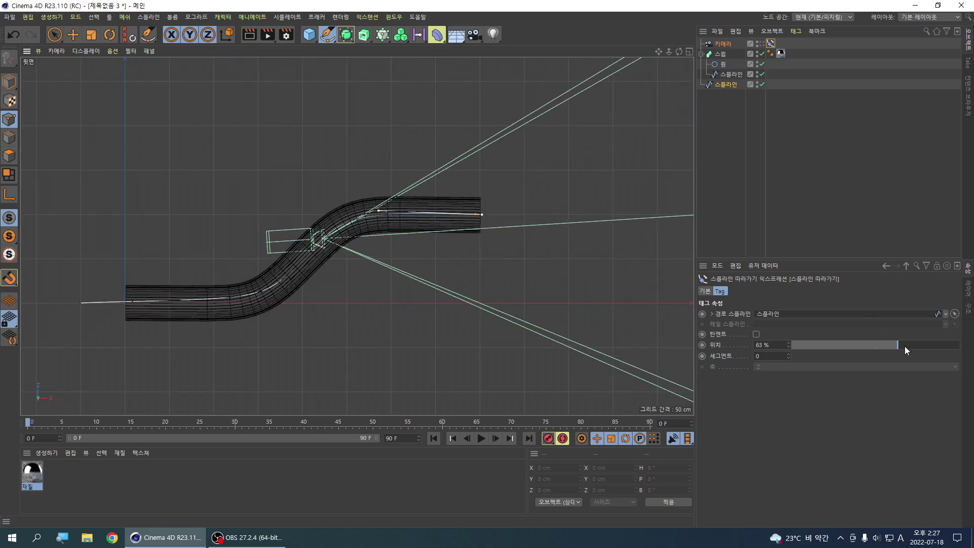
Step: Set the camera's position along its path back to 0 % and extend the timeline's end to 150 frames
left_click_drag(896, 346, 758, 337)
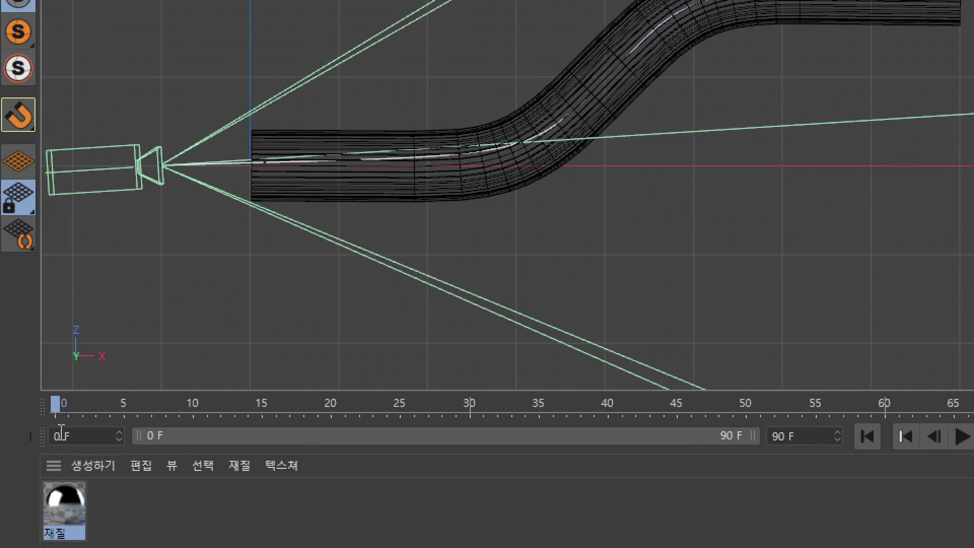
left_click(79, 436)
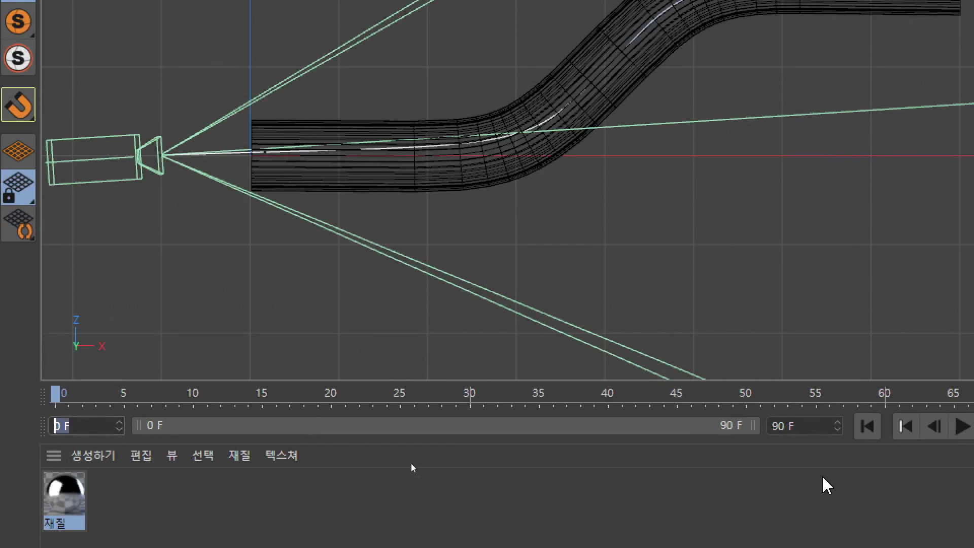
left_click(792, 436)
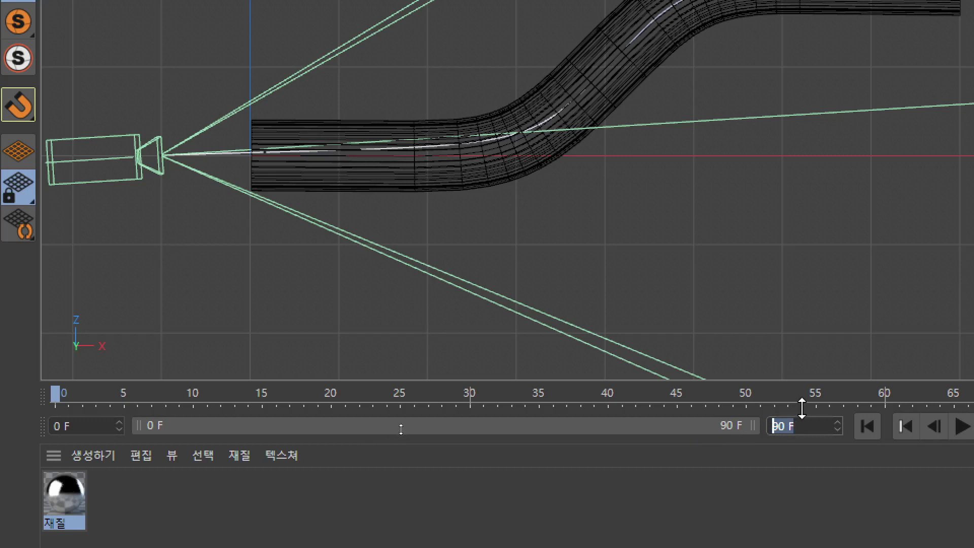
double_click(794, 426)
type("150")
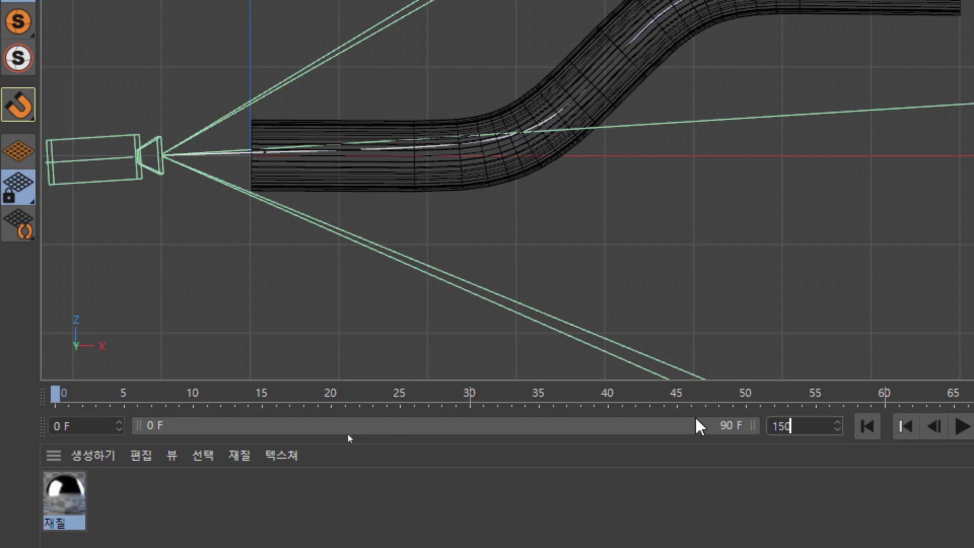
key("Return")
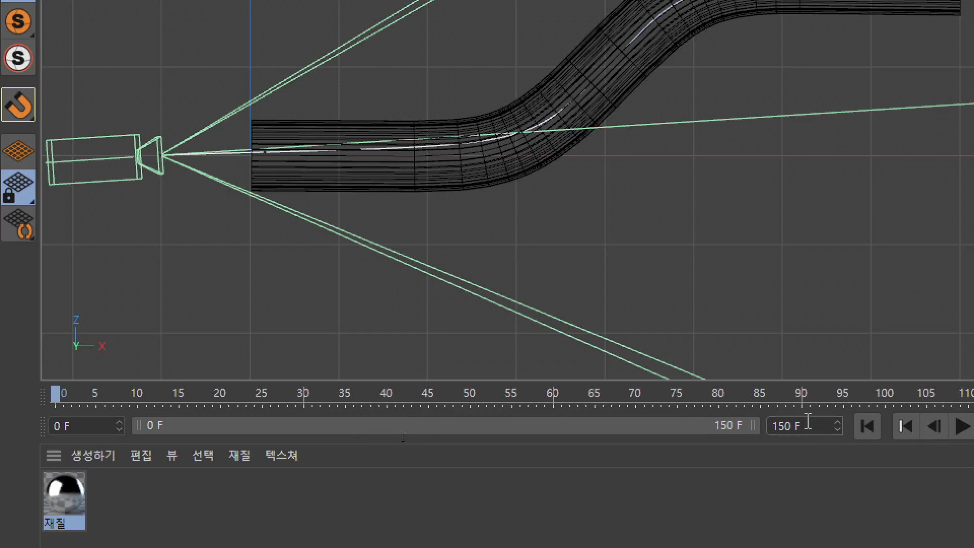
left_click(76, 420)
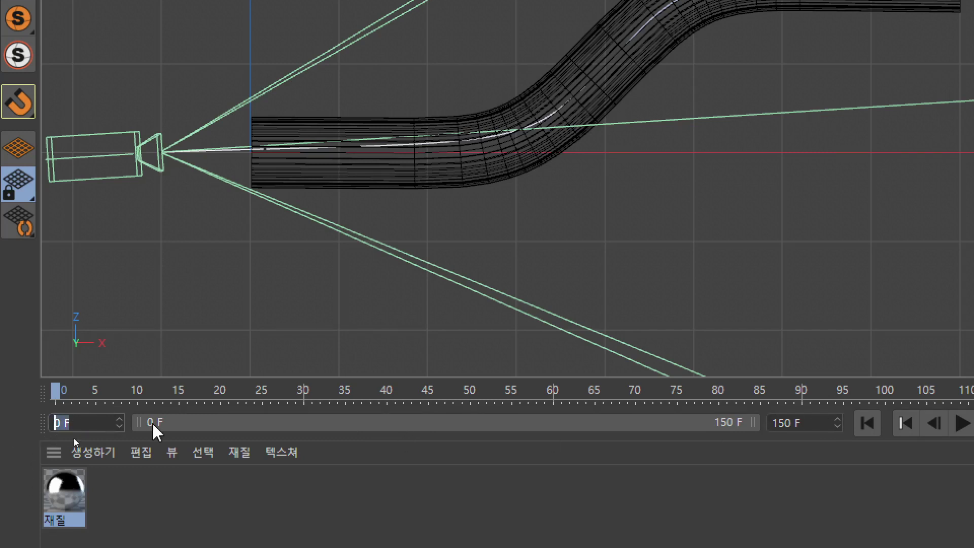
mouse_move(135, 426)
left_mouse_down()
mouse_move(314, 435)
mouse_move(126, 426)
left_mouse_up()
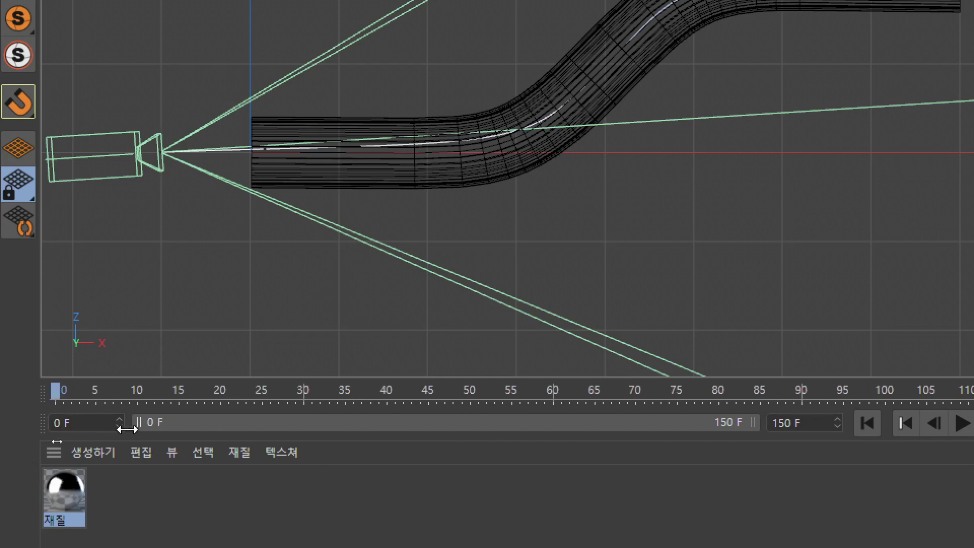
left_click(811, 421)
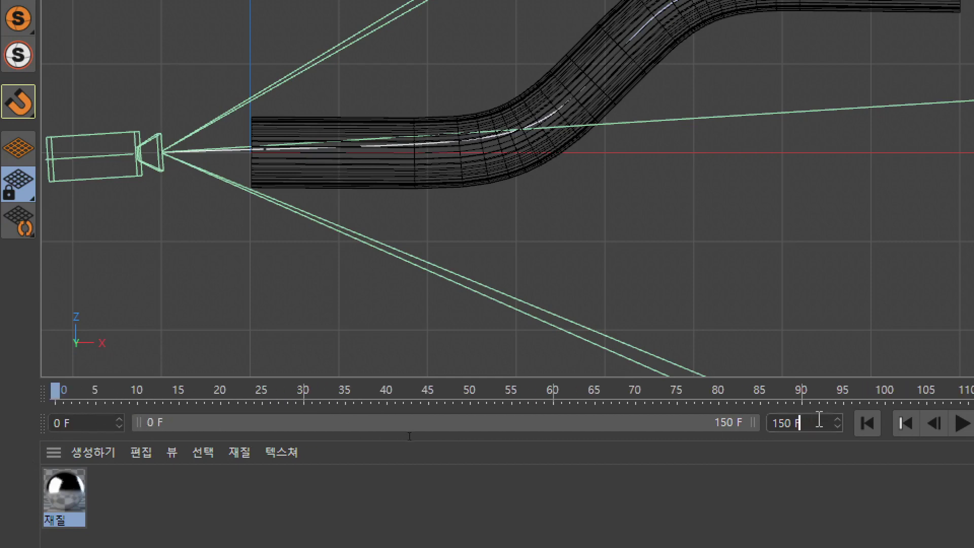
left_click(846, 423)
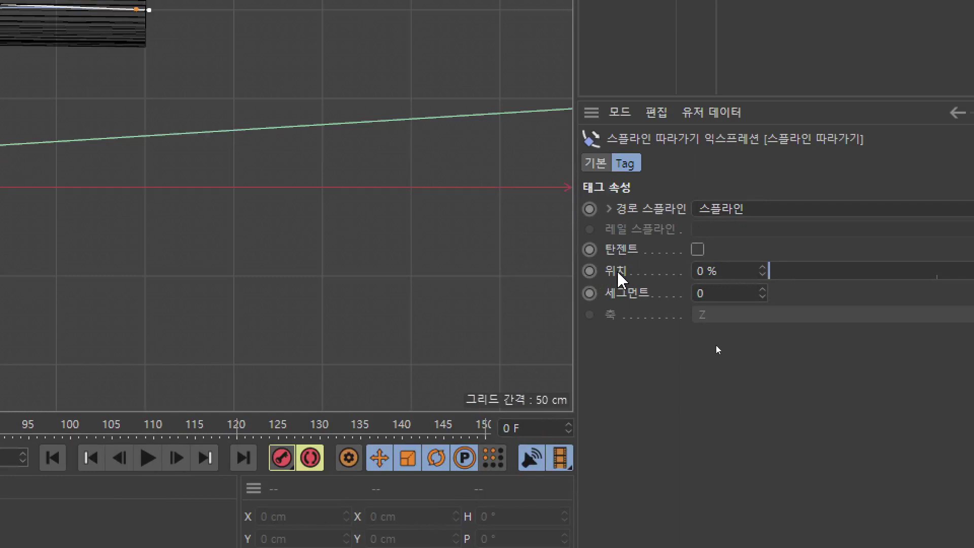
Step: Keyframe the Align to Spline tag's position at 0 % on frame 0 and at 100 % on frame 150
left_click(590, 271, "ctrl")
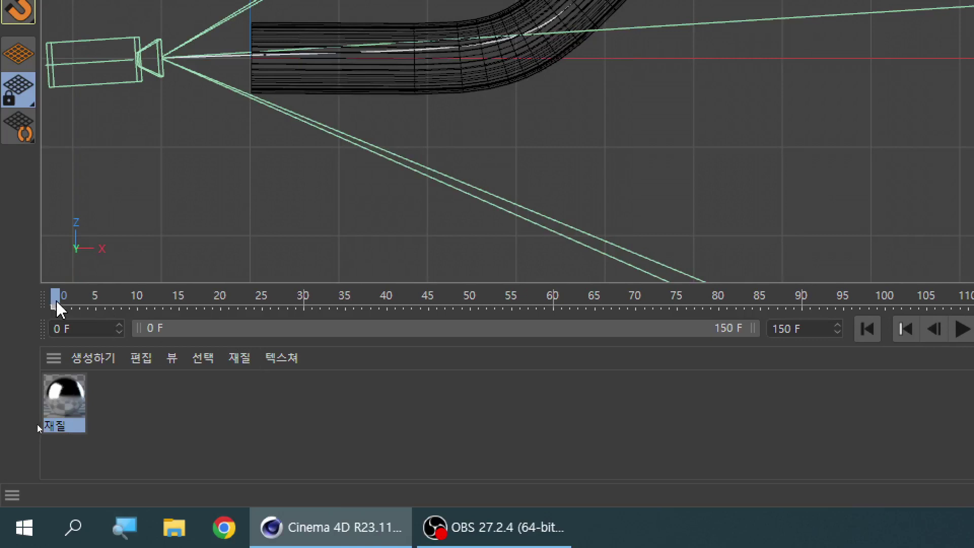
left_click_drag(55, 303, 132, 303)
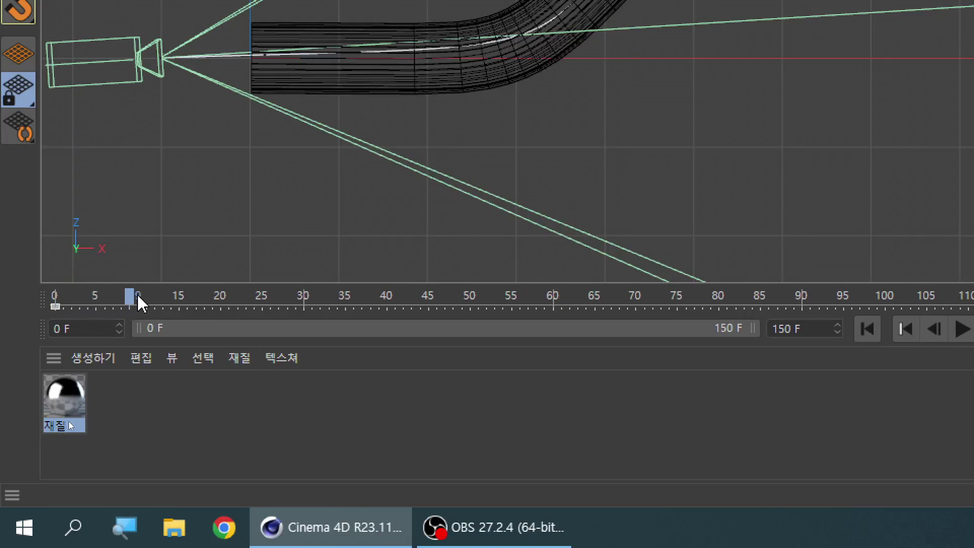
left_click_drag(129, 302, 973, 324)
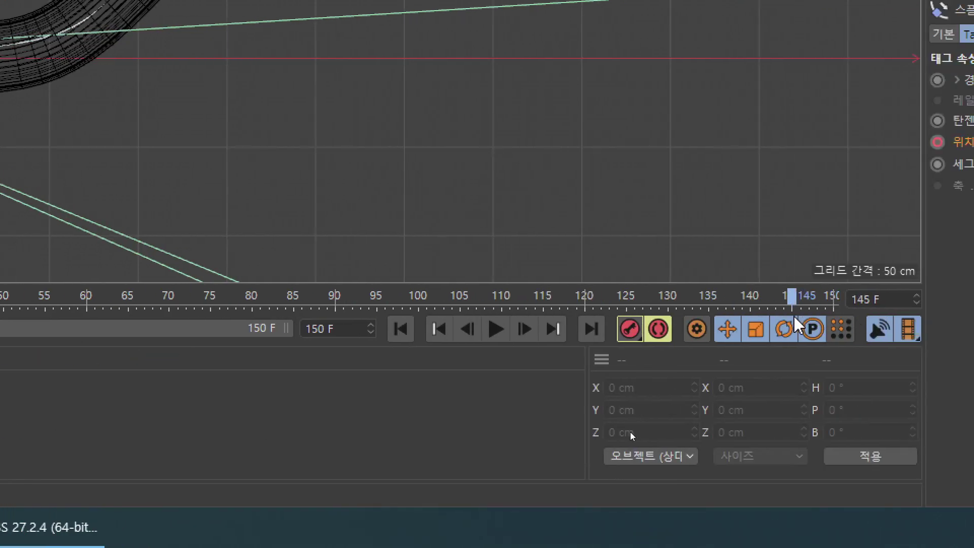
left_click_drag(799, 325, 849, 324)
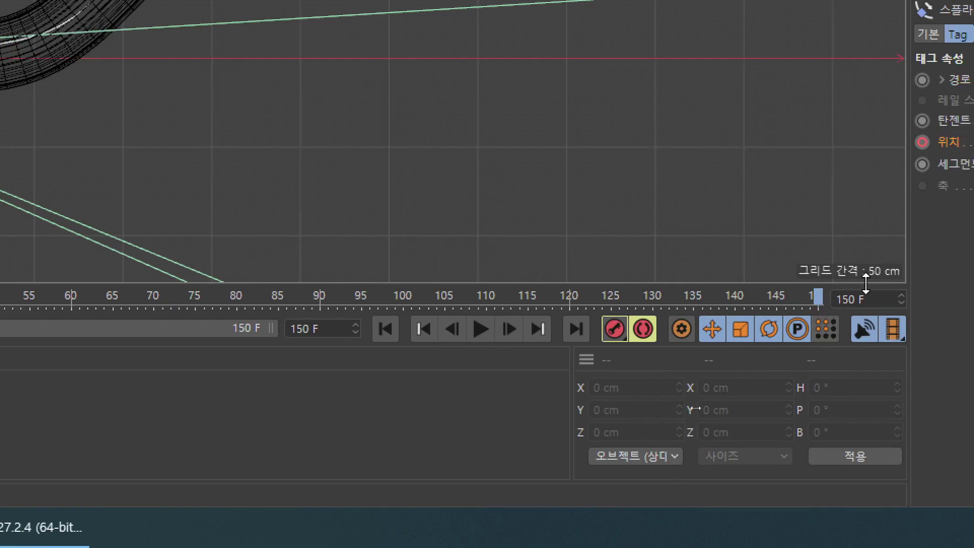
left_click_drag(670, 147, 973, 173)
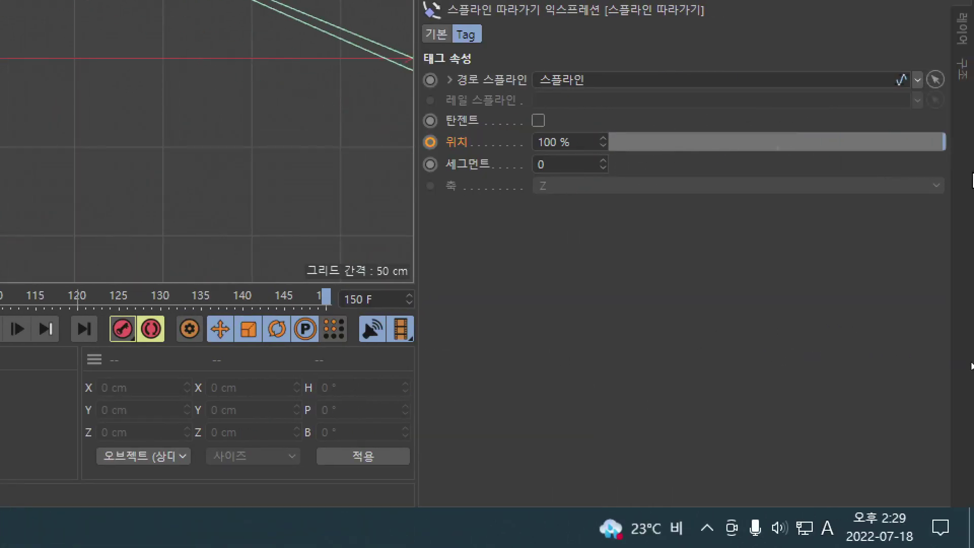
left_click(431, 142)
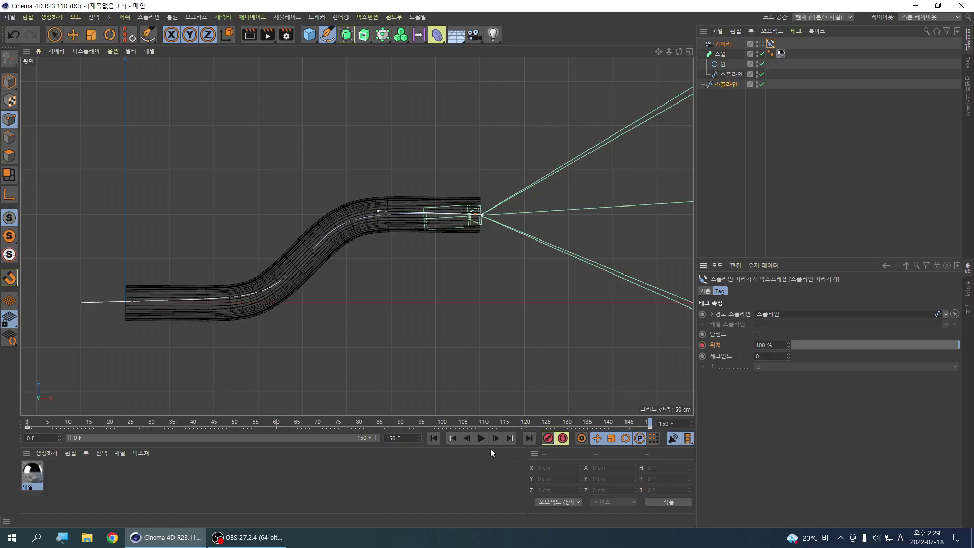
Step: Play back the camera animation in the back view, and in the perspective view from outside and through the camera
left_click(484, 442)
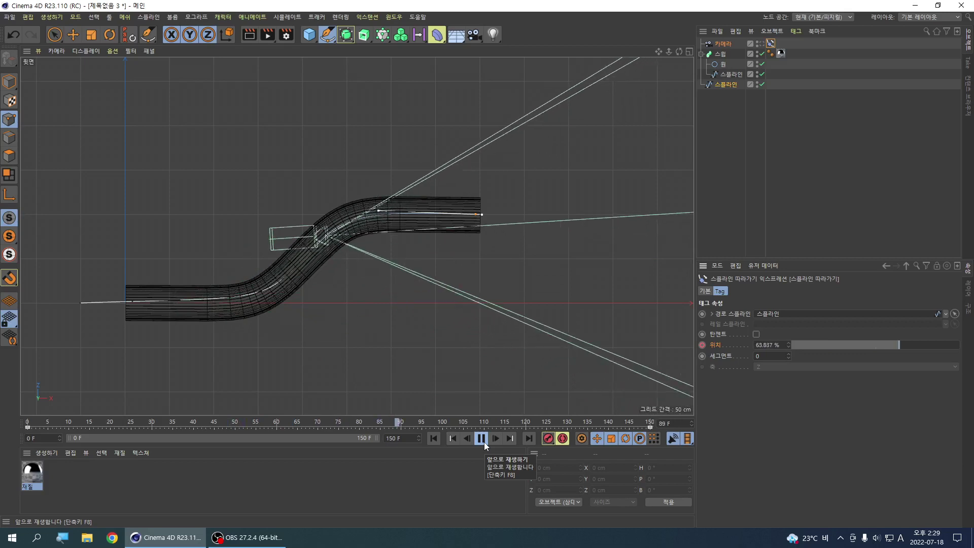
left_click(481, 439)
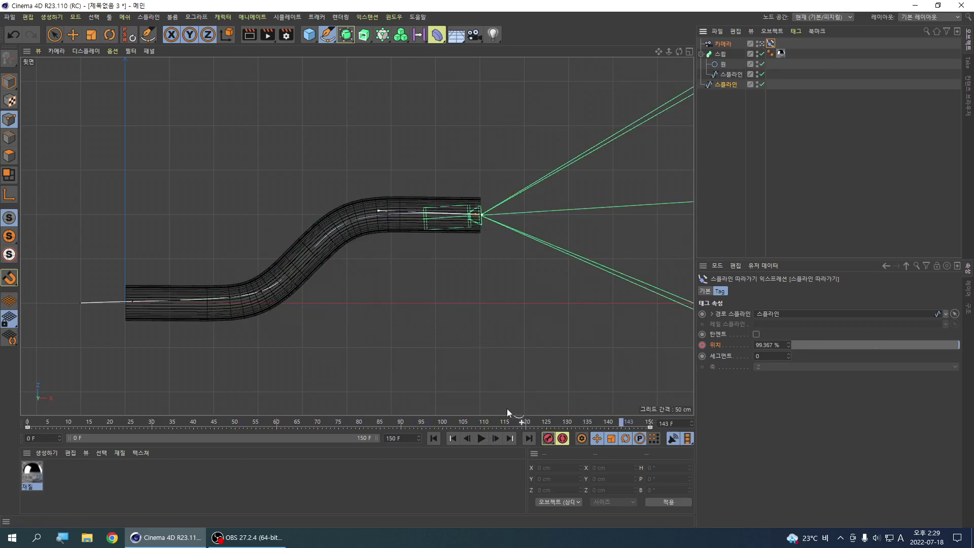
key("F1")
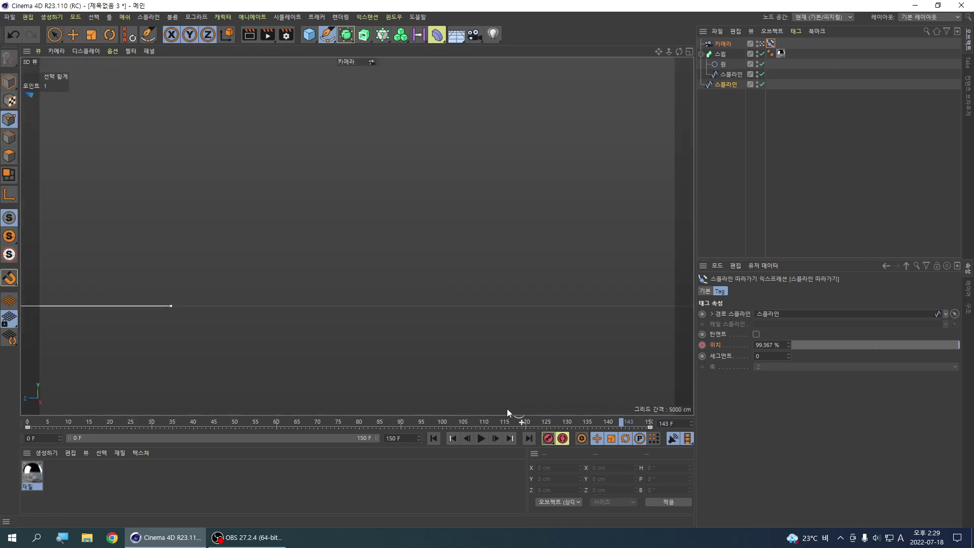
left_click(760, 44)
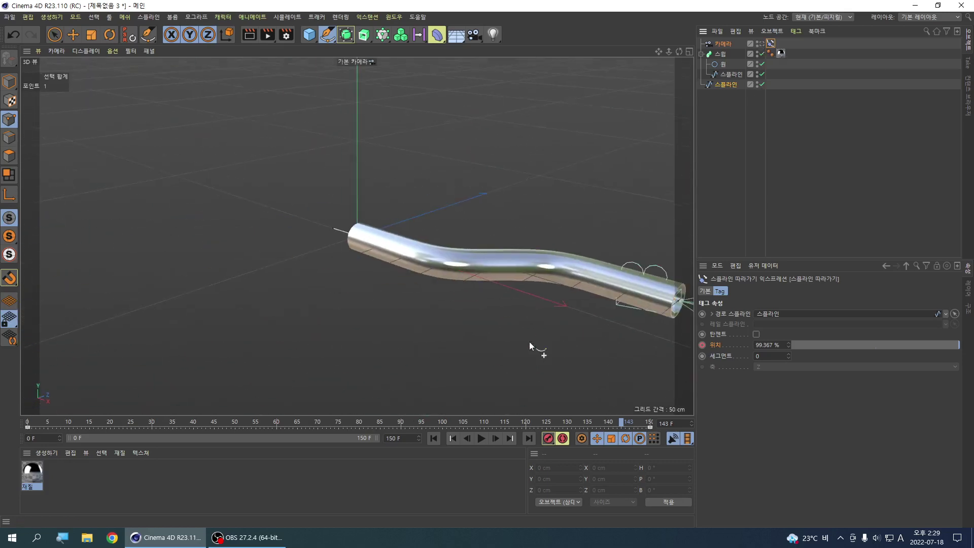
left_click(482, 439)
left_click(763, 45)
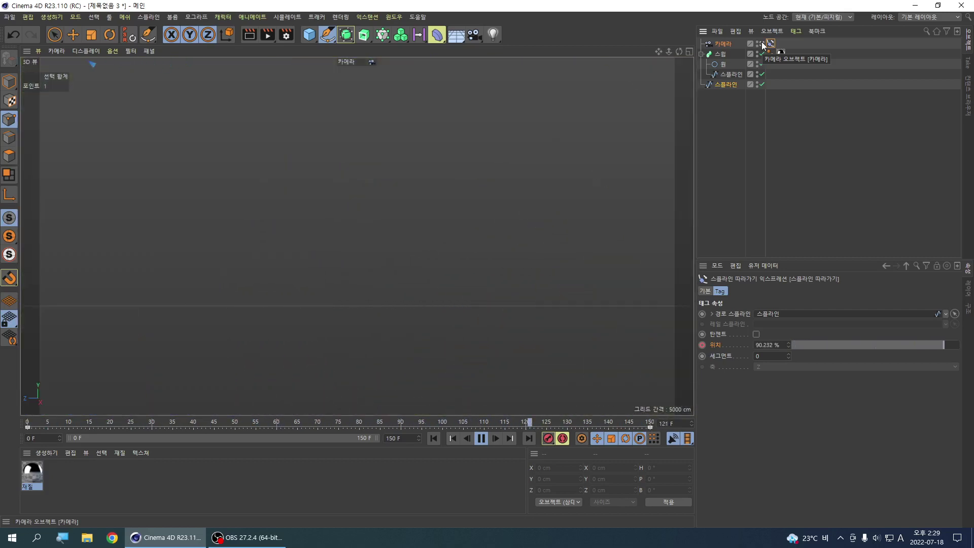
left_click(761, 45)
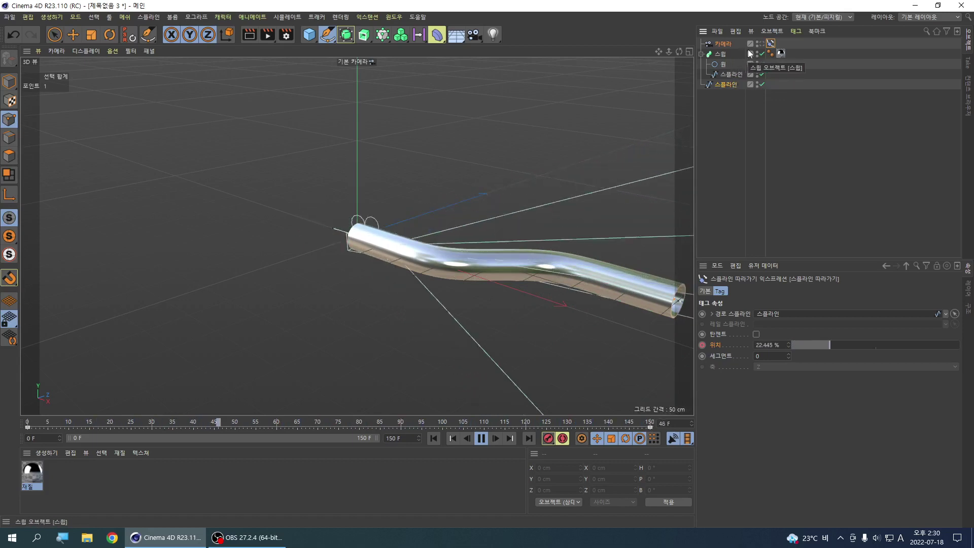
left_click(480, 438)
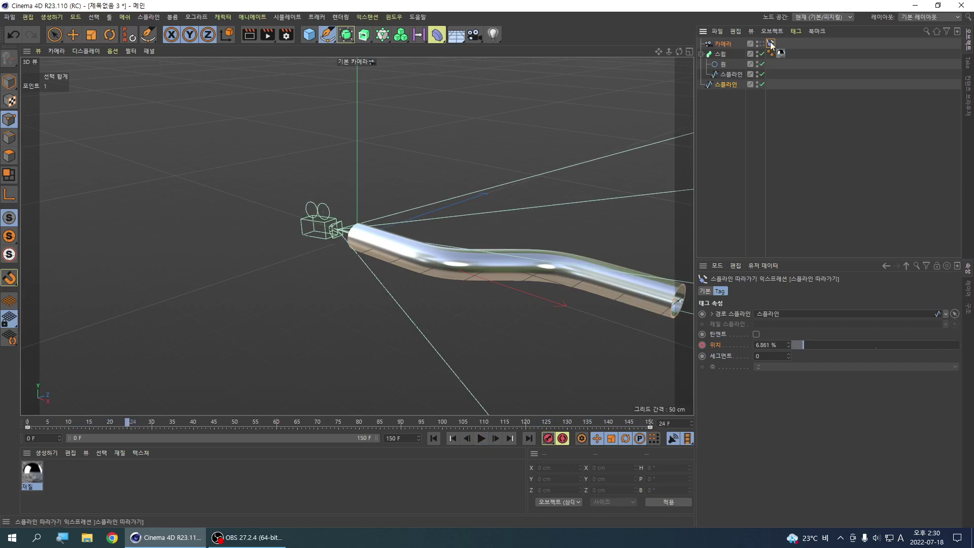
Step: Enable the Tangential option of the camera's Align to Spline tag and play the animation from the default camera
double_click(756, 335)
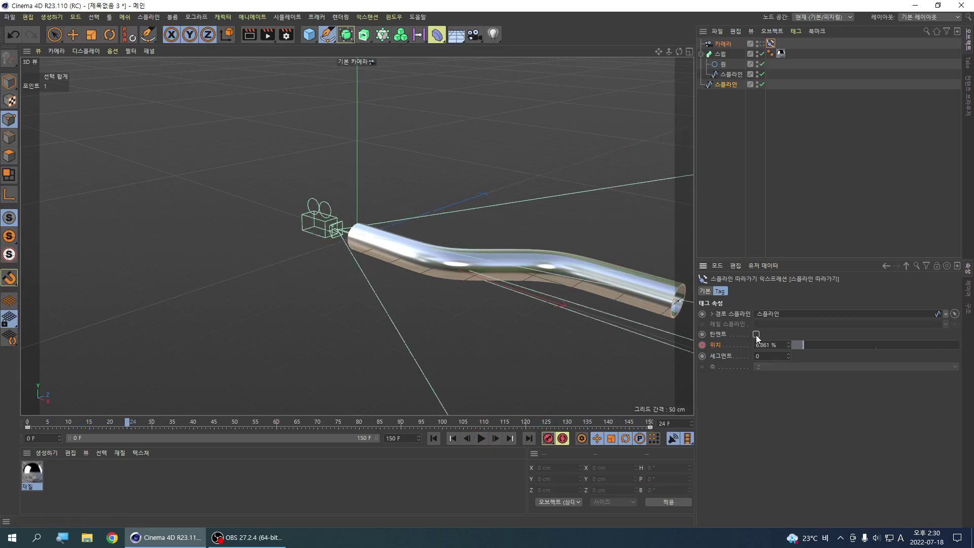
left_click(756, 335)
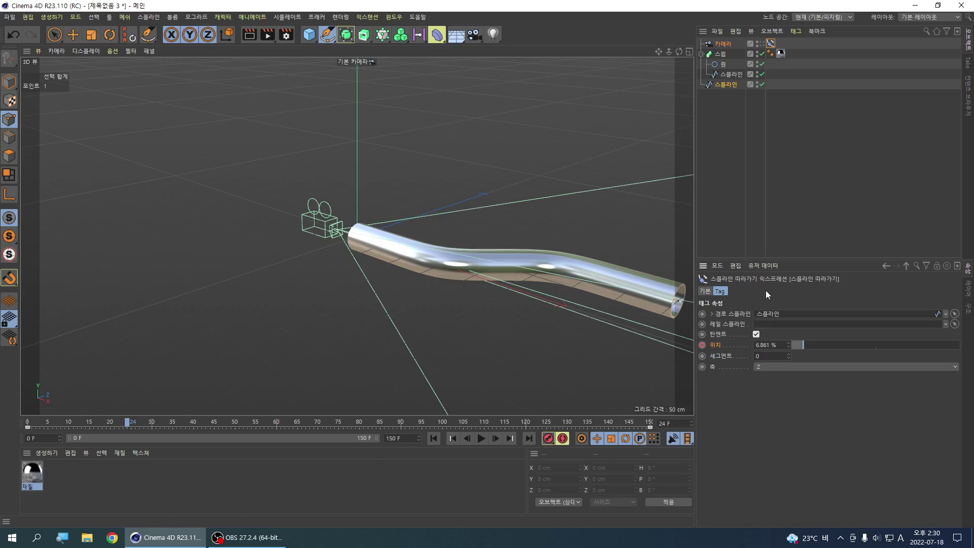
left_click(481, 438)
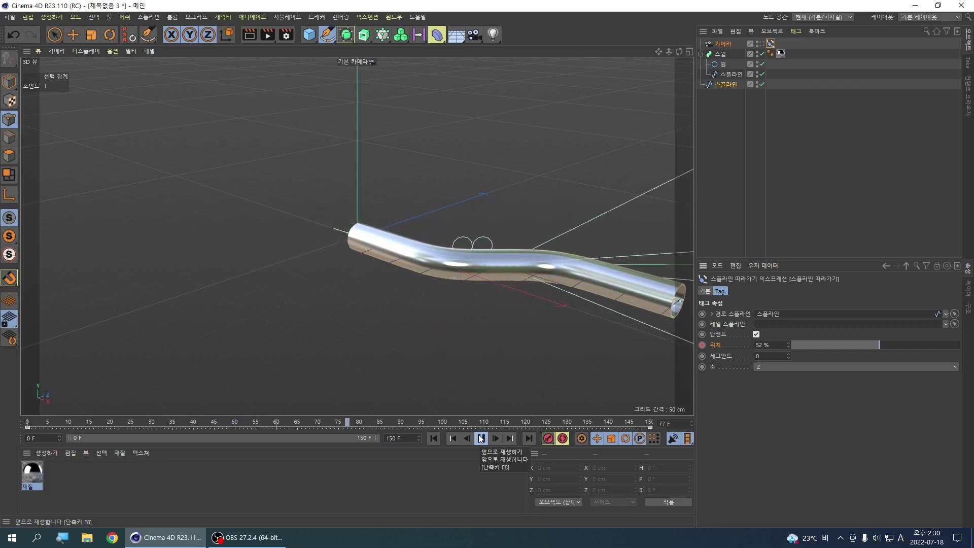
Step: Preview the flight through the pipe from the camera's view, return to the default camera and stop playback
left_click(768, 44)
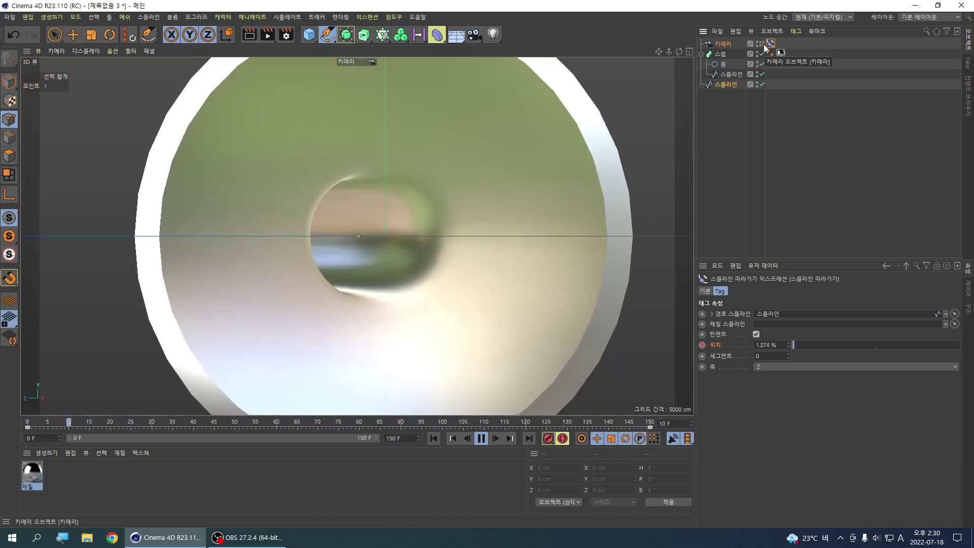
left_click(766, 45)
left_click(766, 45)
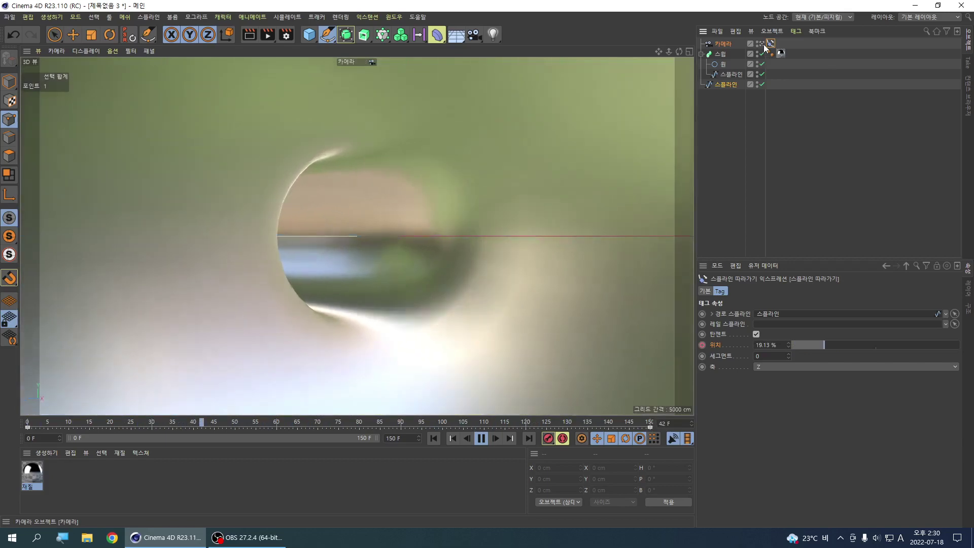
left_click(766, 44)
left_click(766, 45)
left_click(765, 44)
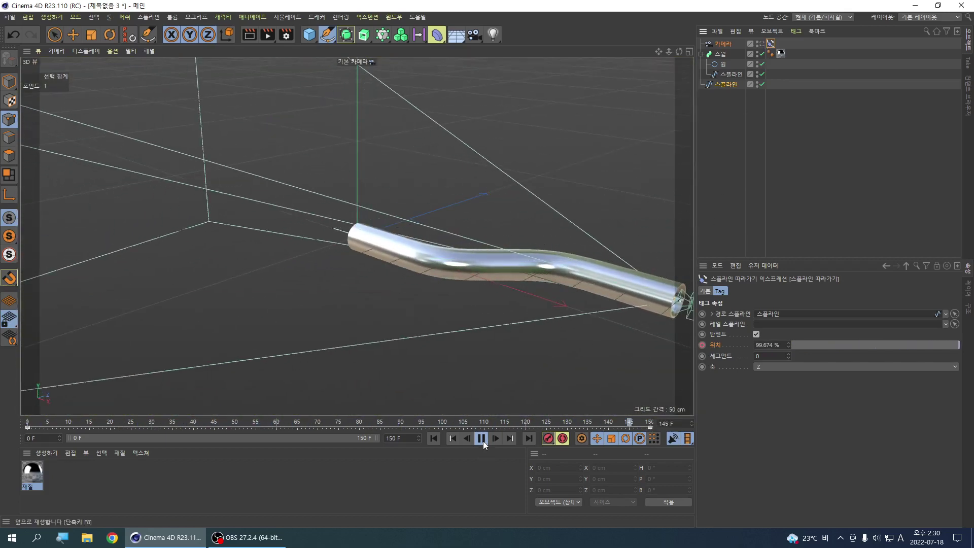
left_click(481, 438)
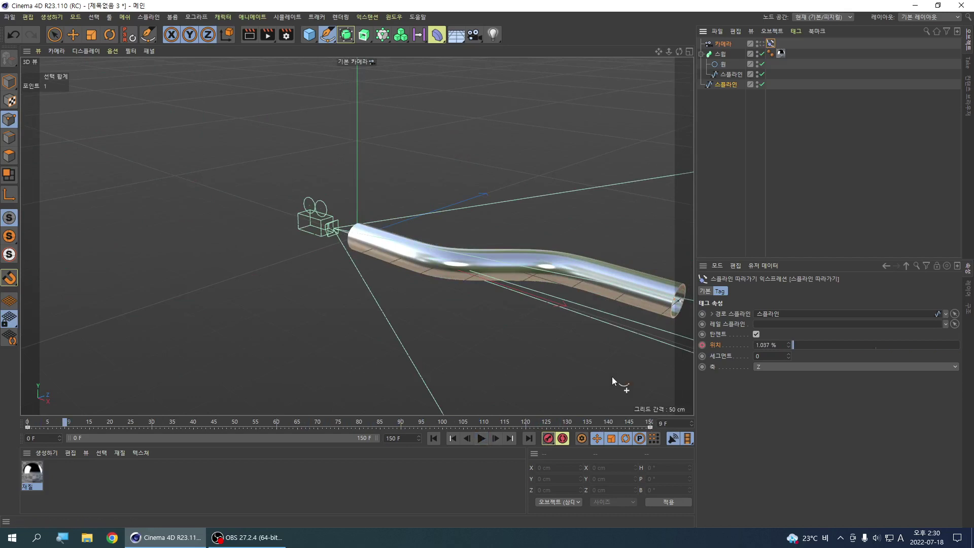